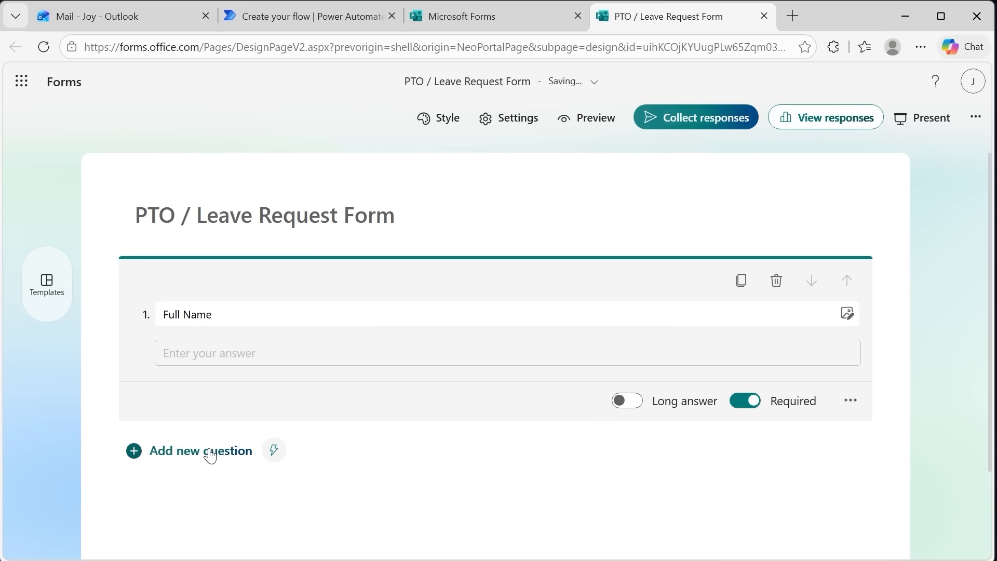
Add a text question titled "Email Address" below the Full Name question
{"action": "left_click", "coordinate": [211, 455]}
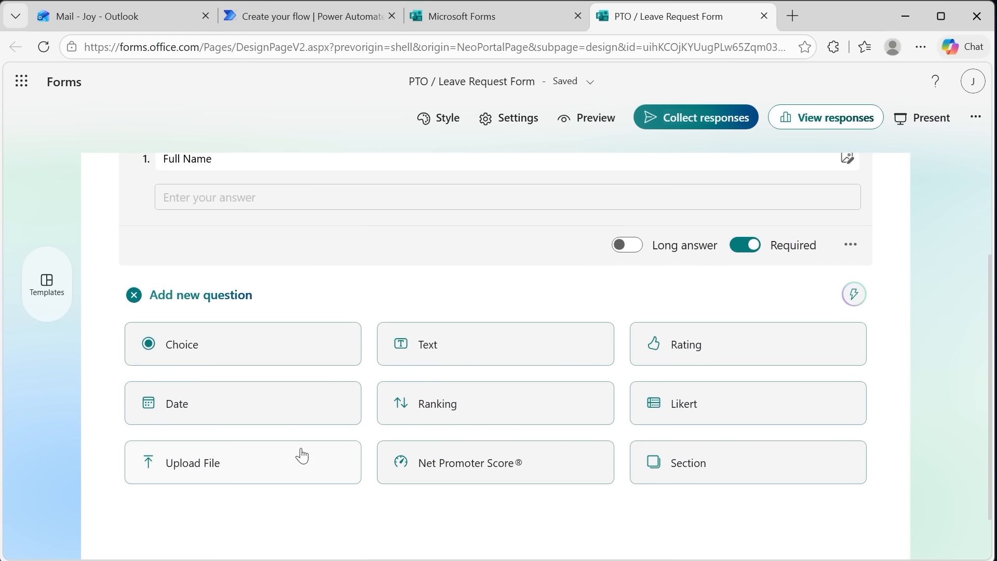
{"action": "left_click", "coordinate": [450, 354]}
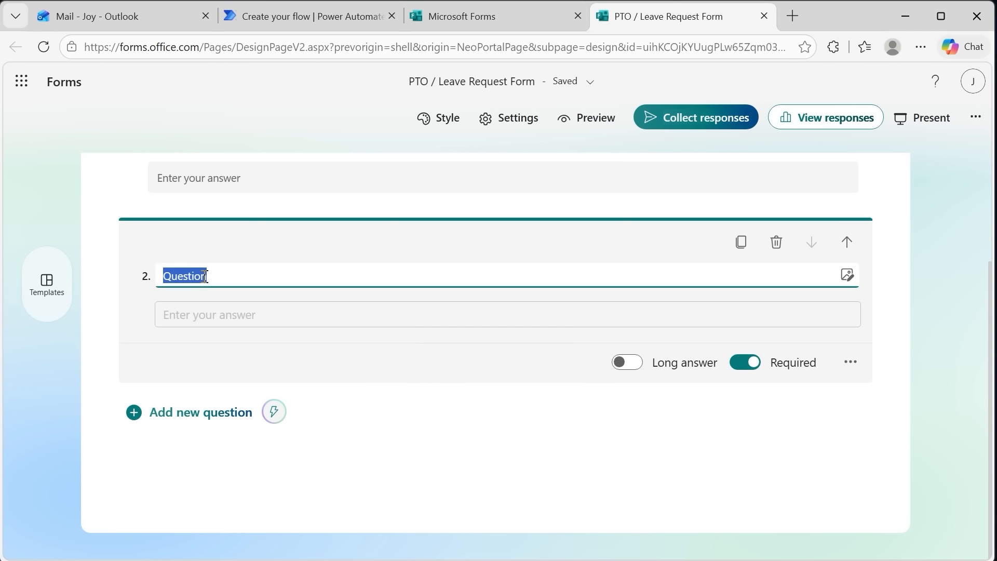
{"action": "type", "text": "Email "}
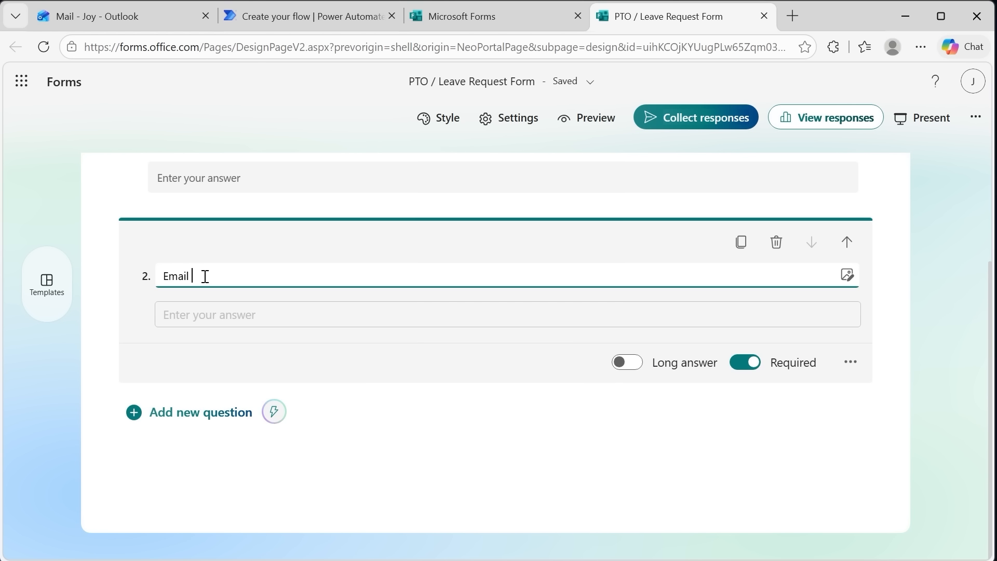
{"action": "type", "text": "Address"}
Restrict the answer of the Email Address question to the Email format
{"action": "left_click", "coordinate": [850, 362]}
{"action": "left_click", "coordinate": [810, 391]}
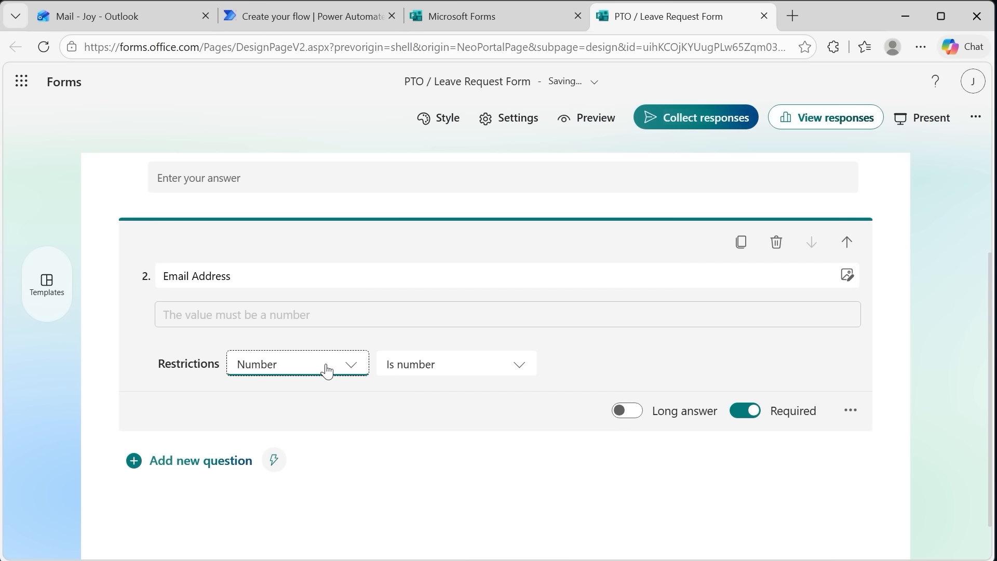
{"action": "left_click", "coordinate": [325, 369]}
{"action": "scroll", "coordinate": [309, 437], "scroll_direction": "down", "scroll_amount": 1}
{"action": "left_click", "coordinate": [292, 465]}
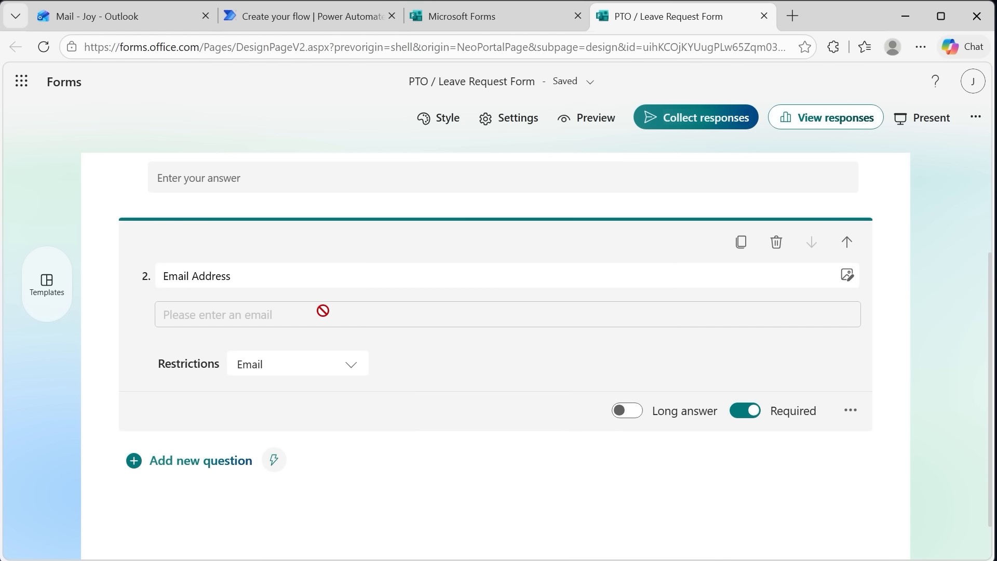
{"action": "left_click", "coordinate": [332, 451]}
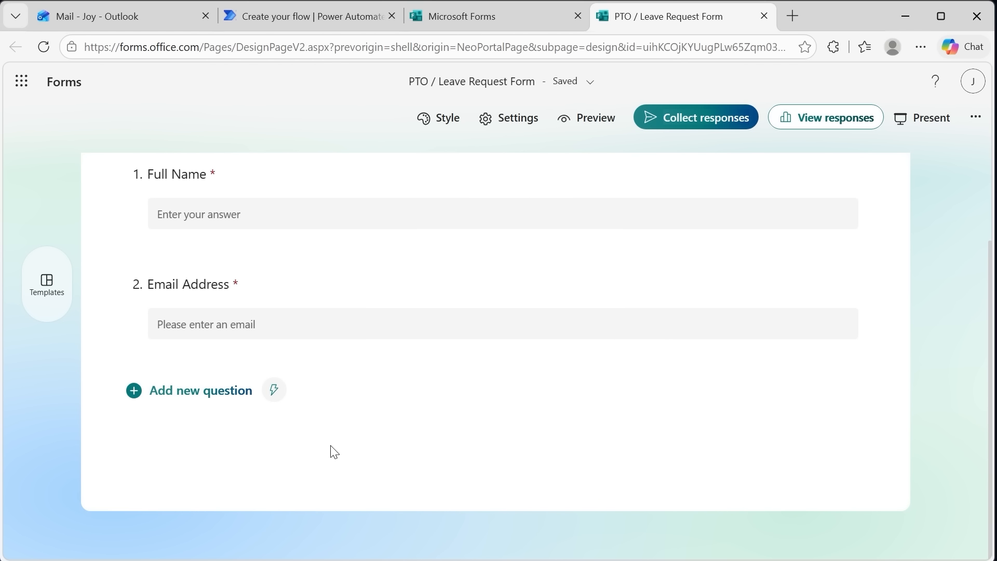
Add a choice question titled "Manager Email Address" and enter the manager's e-mail address as its first option
{"action": "left_click", "coordinate": [248, 391]}
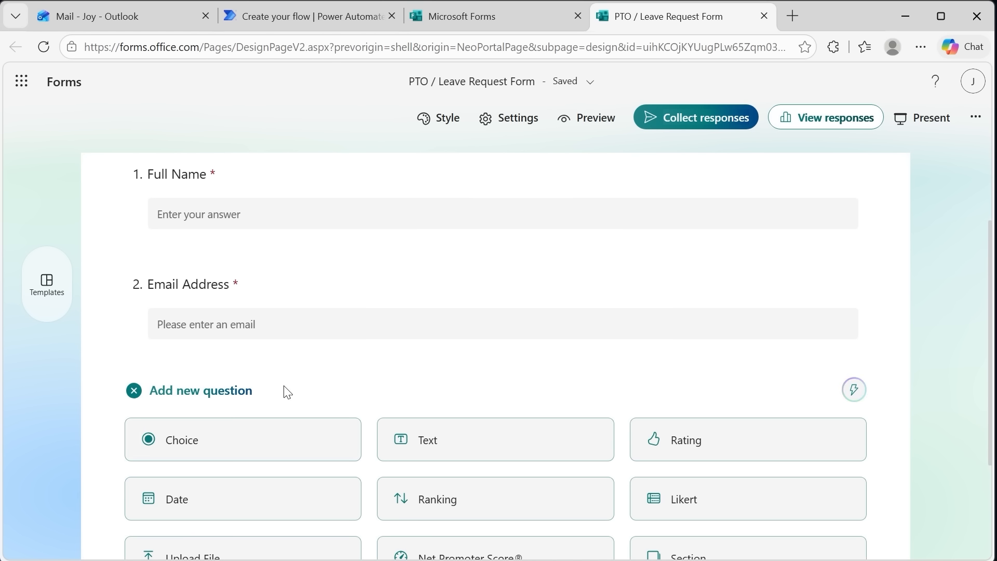
{"action": "left_click", "coordinate": [217, 446]}
{"action": "type", "text": "Manager Email Address"}
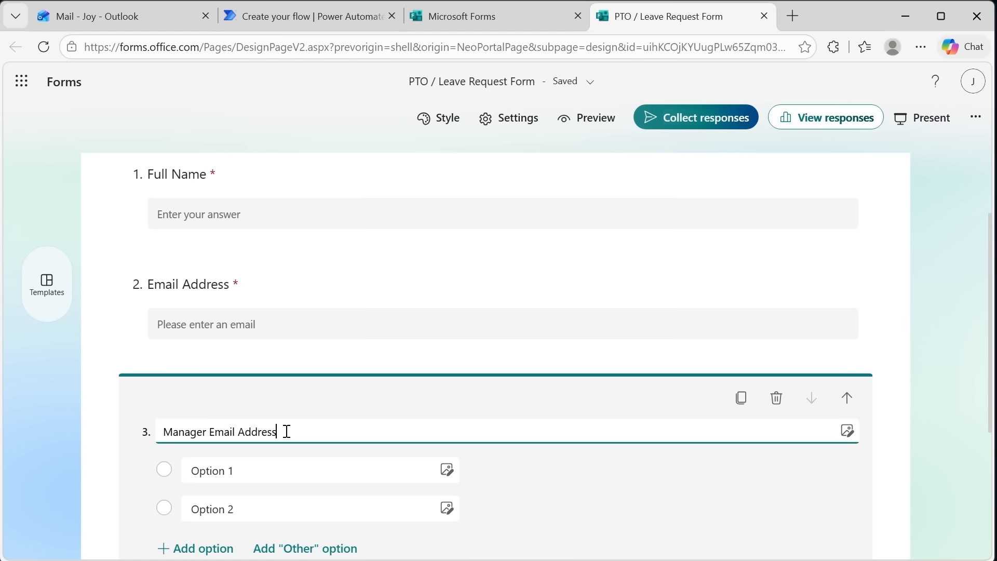
{"action": "scroll", "coordinate": [399, 438], "scroll_direction": "down", "scroll_amount": 2}
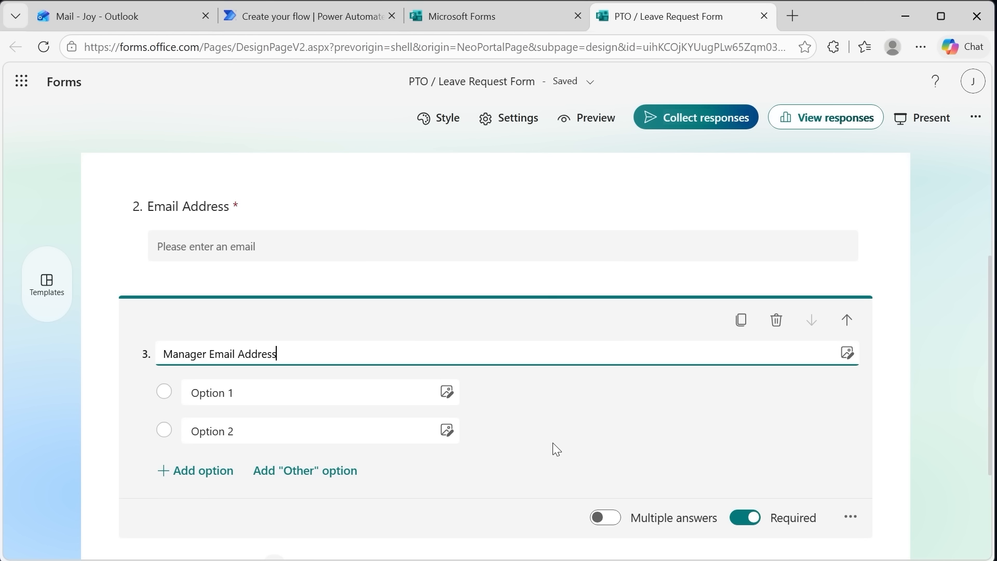
{"action": "left_click", "coordinate": [211, 396]}
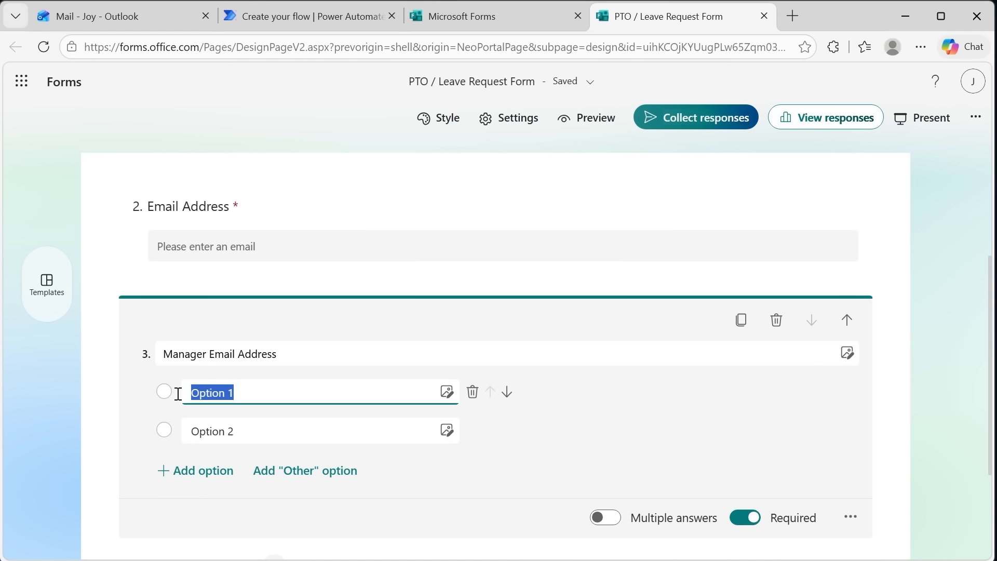
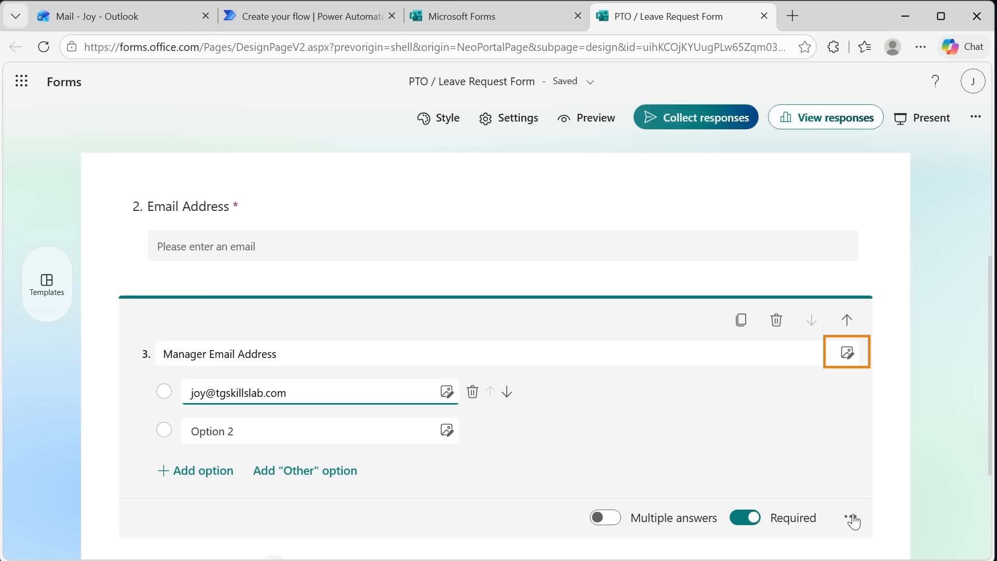
Turn the Manager Email Address choices into a drop-down list and delete the unused Option 2
{"action": "left_click", "coordinate": [852, 518]}
{"action": "left_click", "coordinate": [866, 431]}
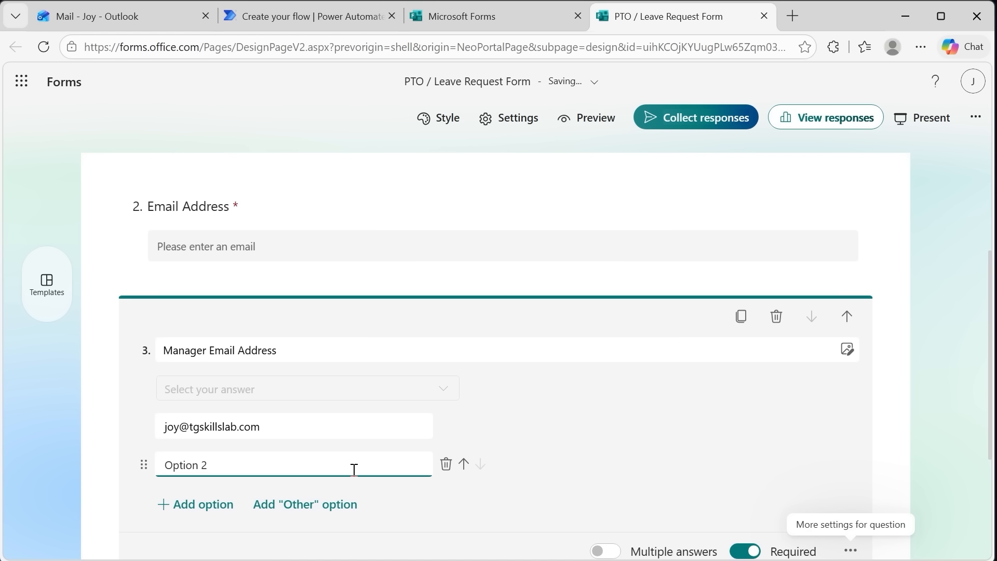
{"action": "left_click", "coordinate": [446, 464]}
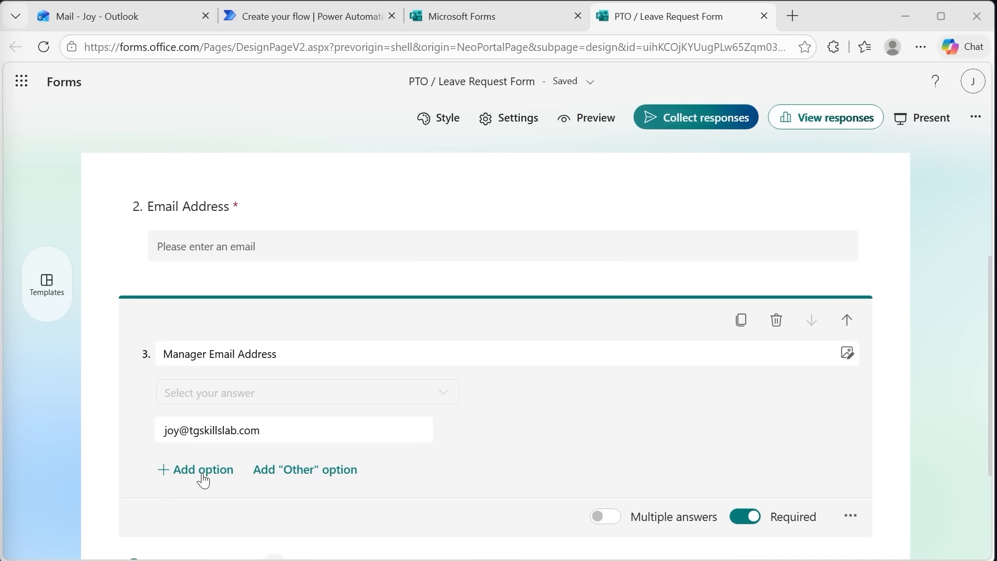
Add a choice question titled "Leave Type" with "Vacation" as its first option
{"action": "scroll", "coordinate": [283, 502], "scroll_direction": "down", "scroll_amount": 3}
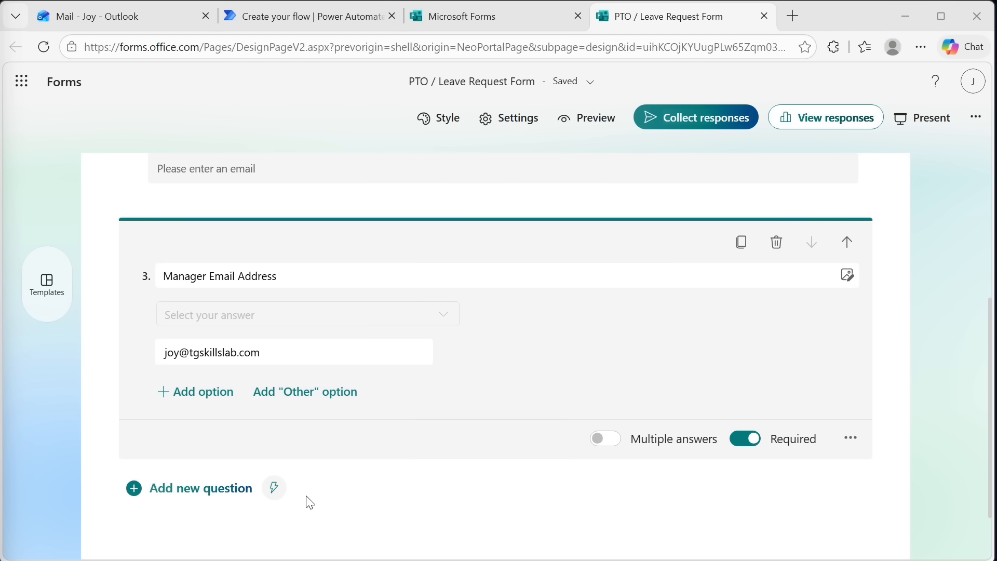
{"action": "left_click", "coordinate": [192, 491]}
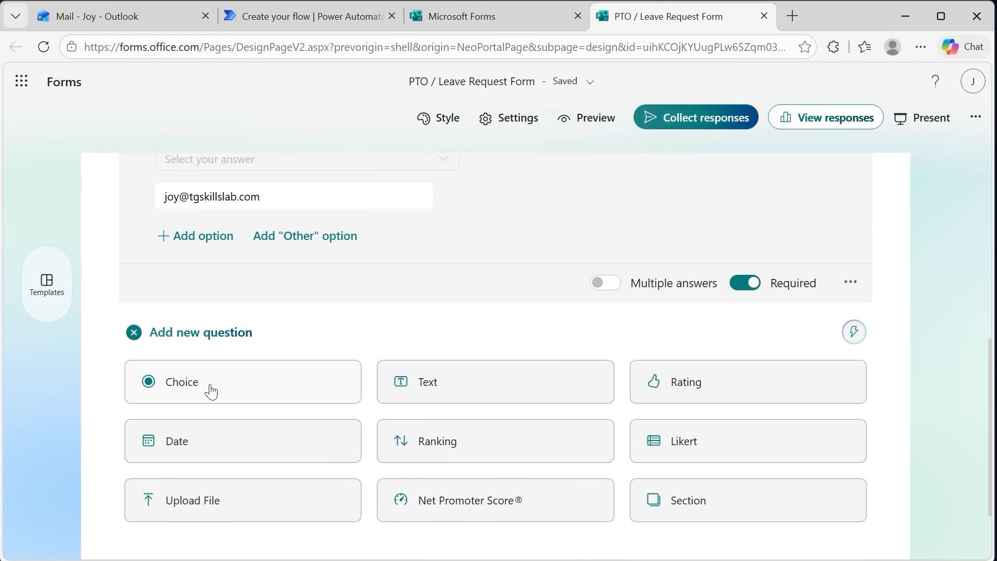
{"action": "left_click", "coordinate": [210, 389]}
{"action": "type", "text": "Leave Type"}
{"action": "left_click", "coordinate": [276, 270]}
{"action": "type", "text": "Vacation"}
Complete the Leave Type choices with the options "Sick Leave", "Personal Day" and "Other"
{"action": "left_click", "coordinate": [287, 314]}
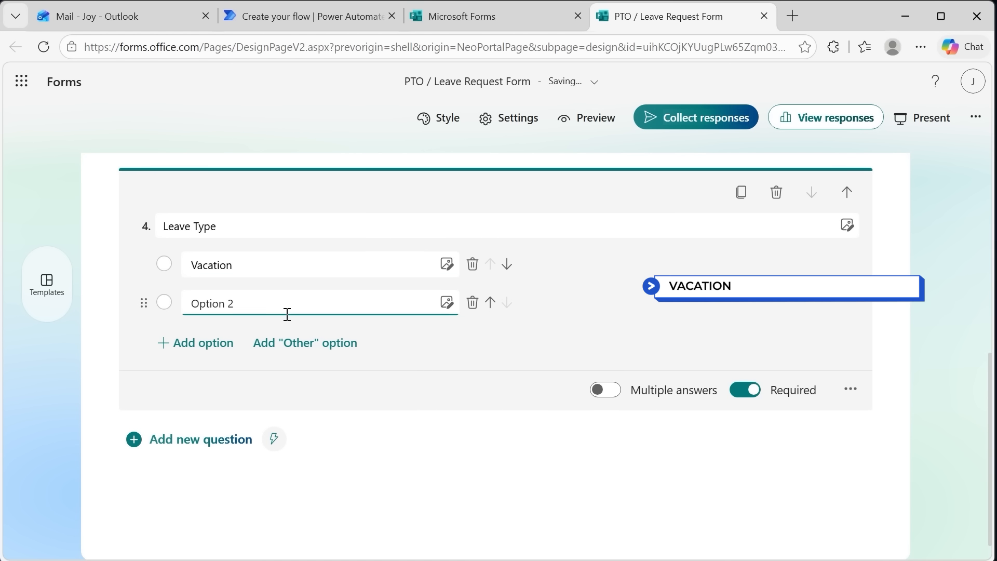
{"action": "triple_click", "coordinate": [278, 301]}
{"action": "type", "text": "S"}
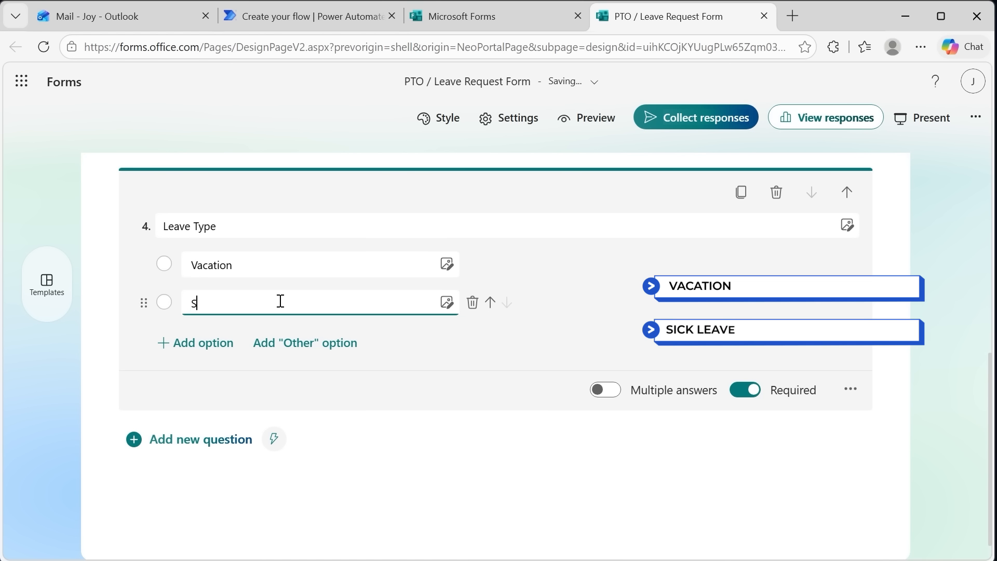
{"action": "type", "text": "ick Leave"}
{"action": "key", "text": "Return"}
{"action": "type", "text": "Pe"}
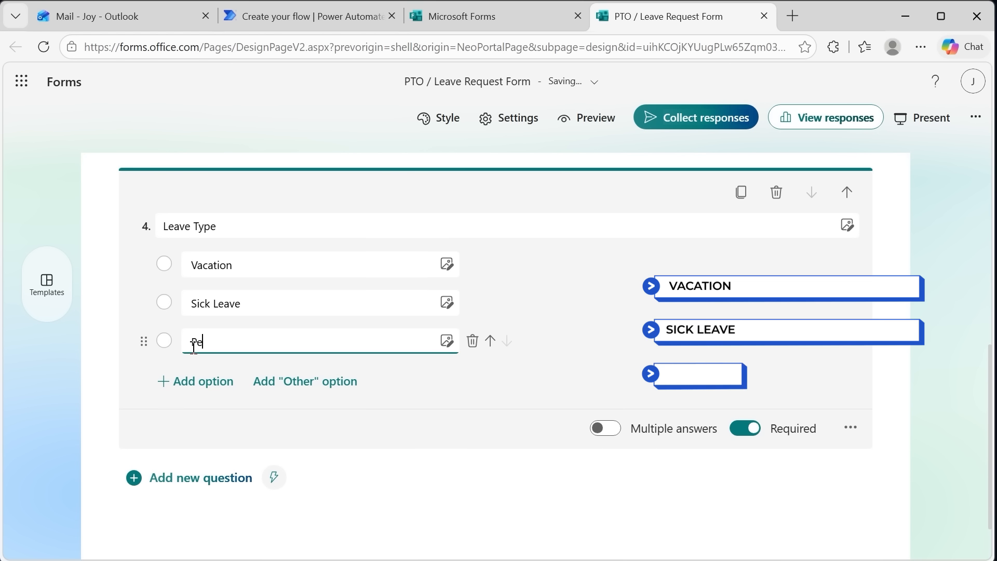
{"action": "type", "text": "rsonal Day"}
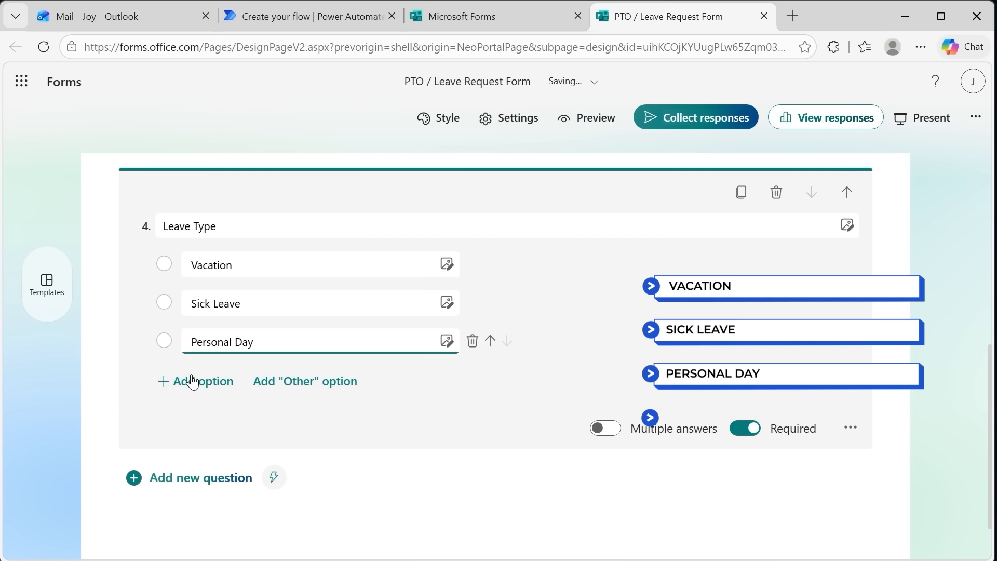
{"action": "left_click", "coordinate": [192, 382]}
{"action": "type", "text": "Other"}
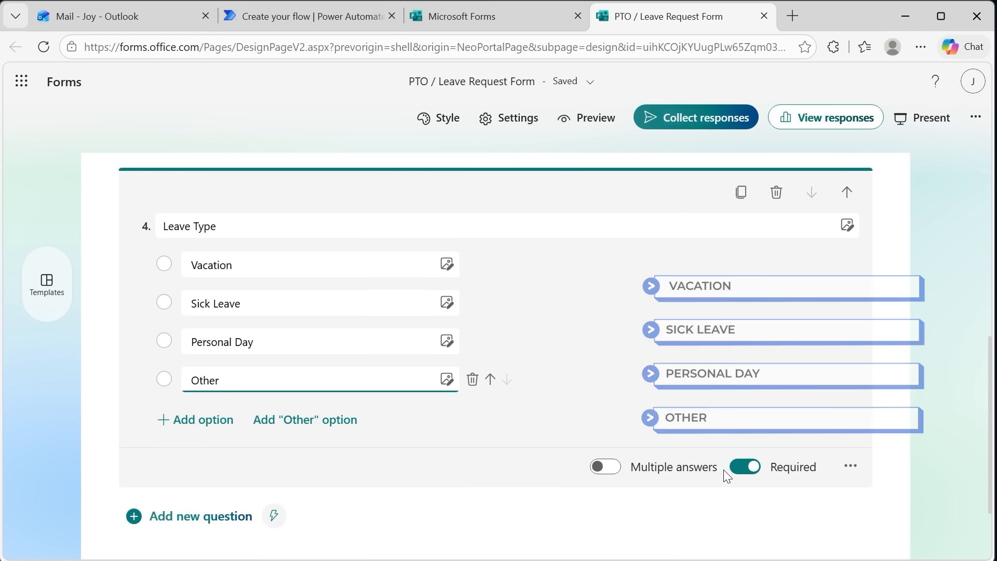
Add a date question titled "Start Date" after the Leave Type question
{"action": "scroll", "coordinate": [429, 446], "scroll_direction": "down", "scroll_amount": 1}
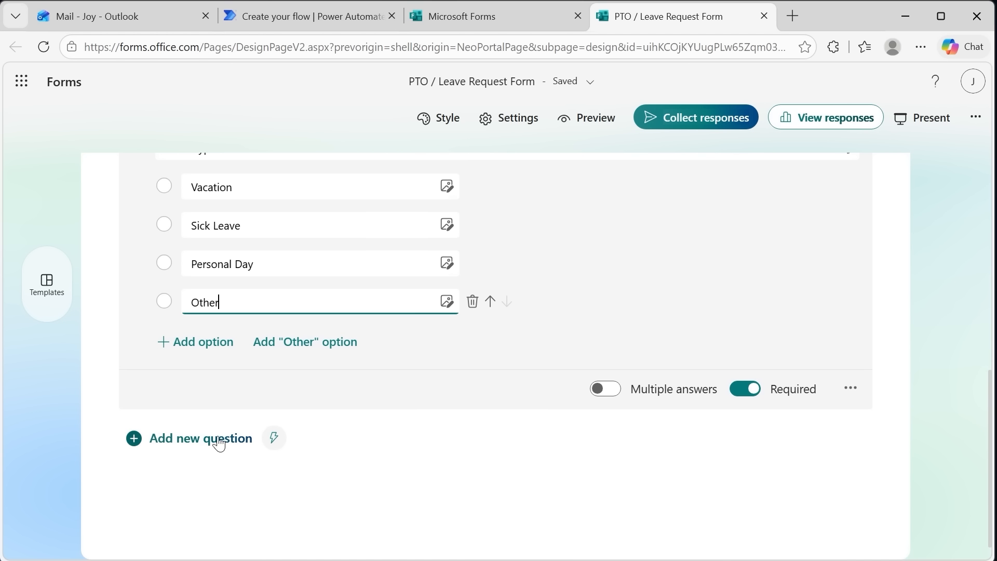
{"action": "left_click", "coordinate": [188, 441]}
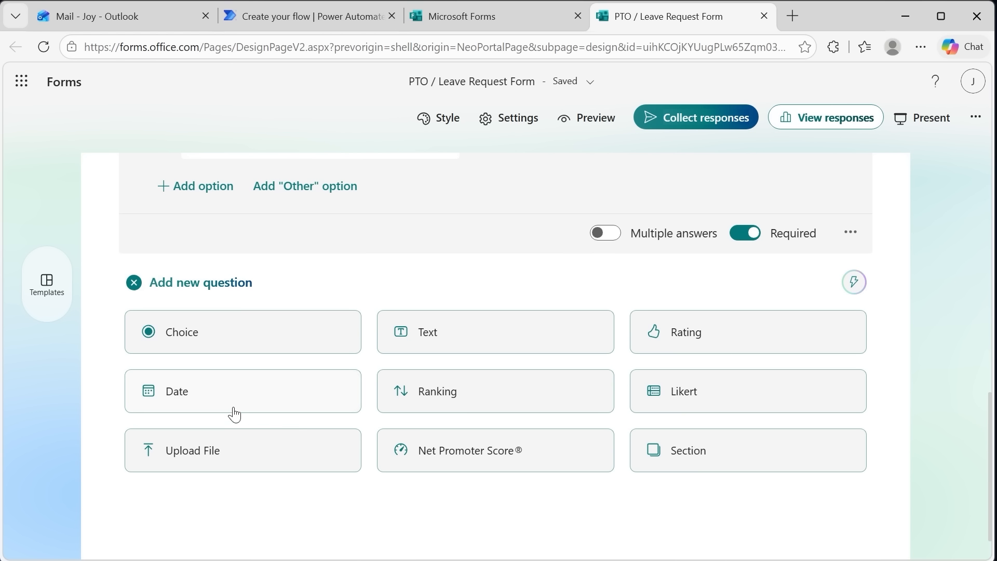
{"action": "left_click", "coordinate": [220, 403]}
{"action": "type", "text": "S"}
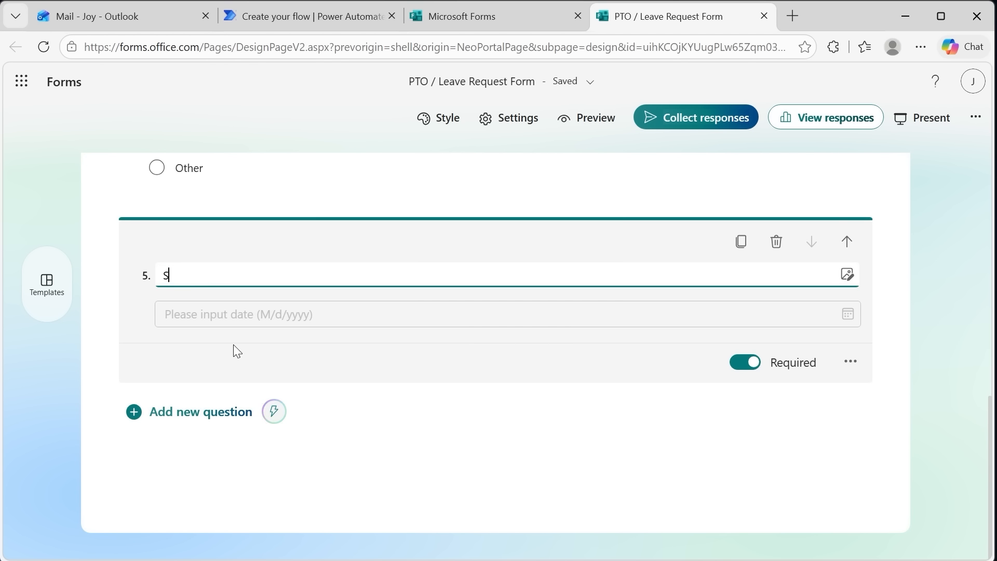
{"action": "type", "text": "tart Date"}
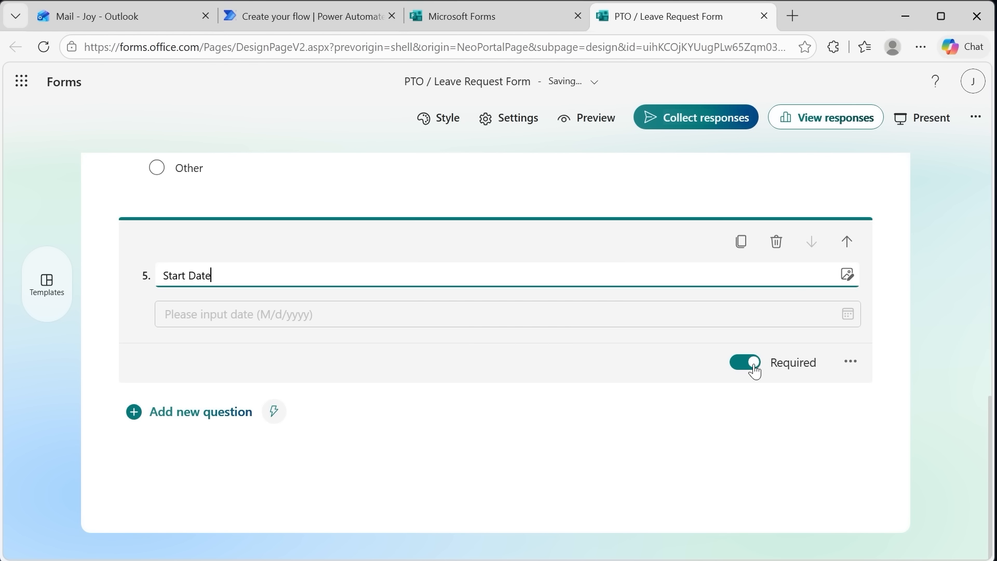
Add a second date question titled "End Date" after the Start Date question
{"action": "left_click", "coordinate": [188, 414]}
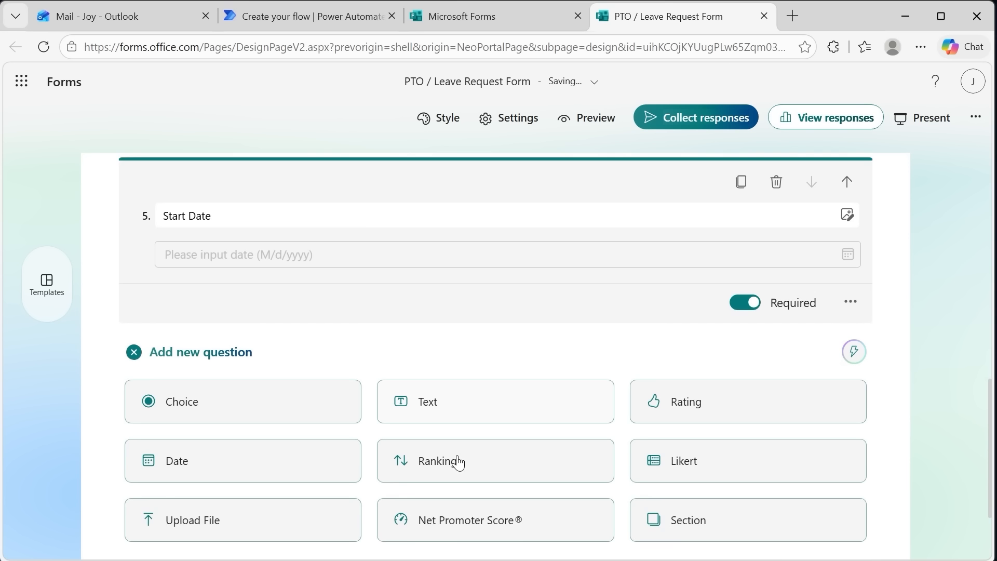
{"action": "left_click", "coordinate": [205, 445]}
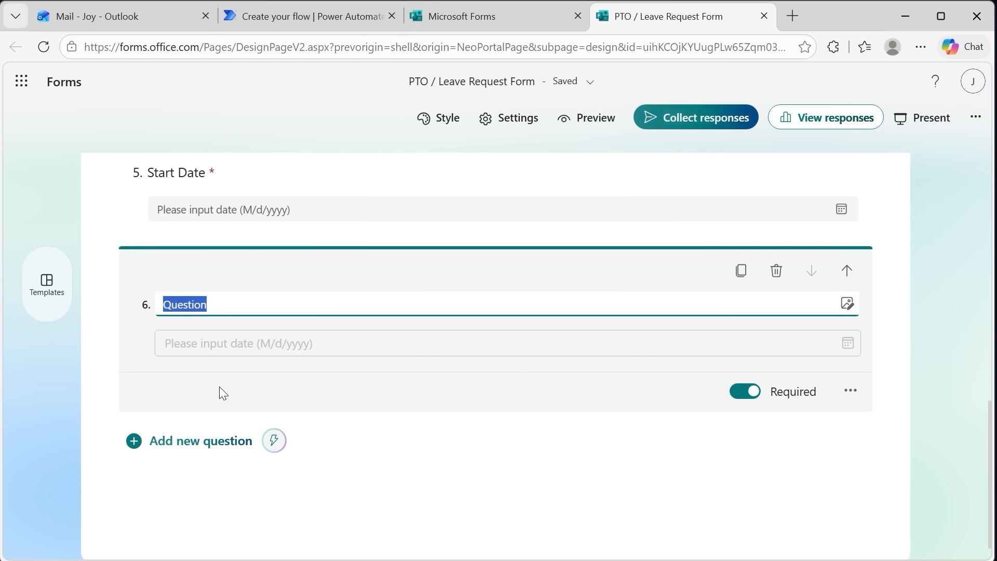
{"action": "type", "text": "End Date"}
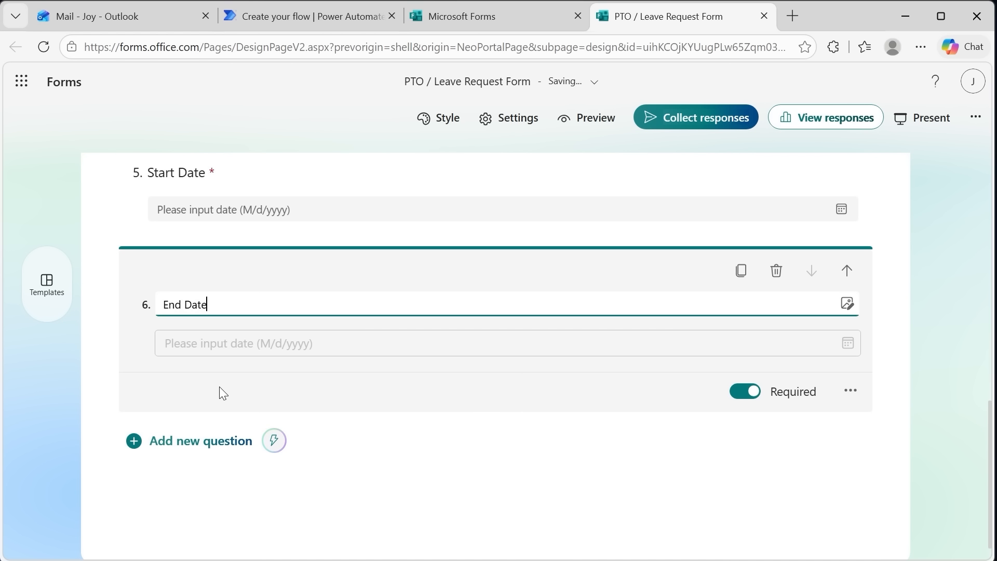
Add a text question titled "Reason for Leave" at the end of the form and allow long answers
{"action": "scroll", "coordinate": [220, 387], "scroll_direction": "down", "scroll_amount": 1}
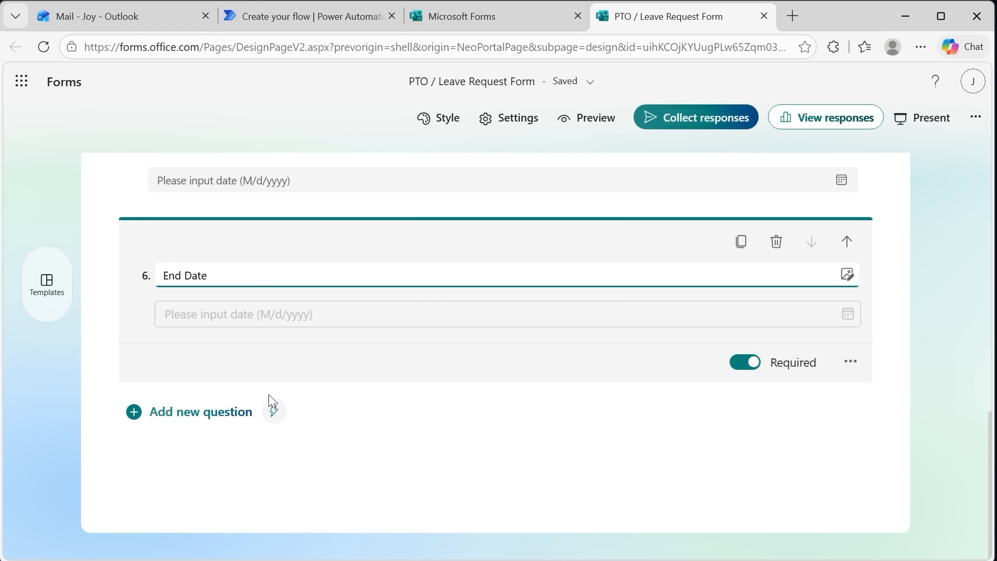
{"action": "left_click", "coordinate": [219, 418]}
{"action": "left_click", "coordinate": [469, 464]}
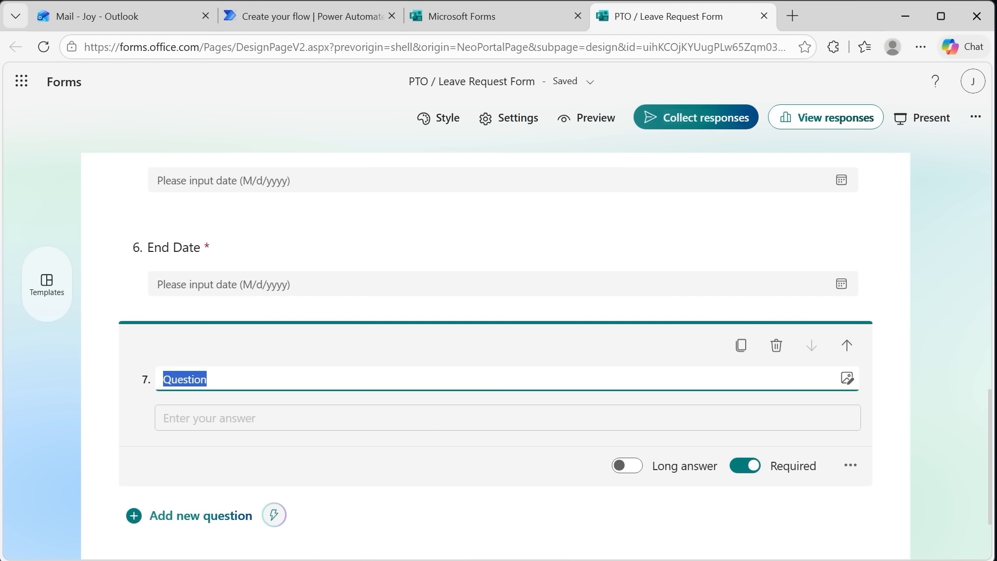
{"action": "type", "text": "Reason for Leave"}
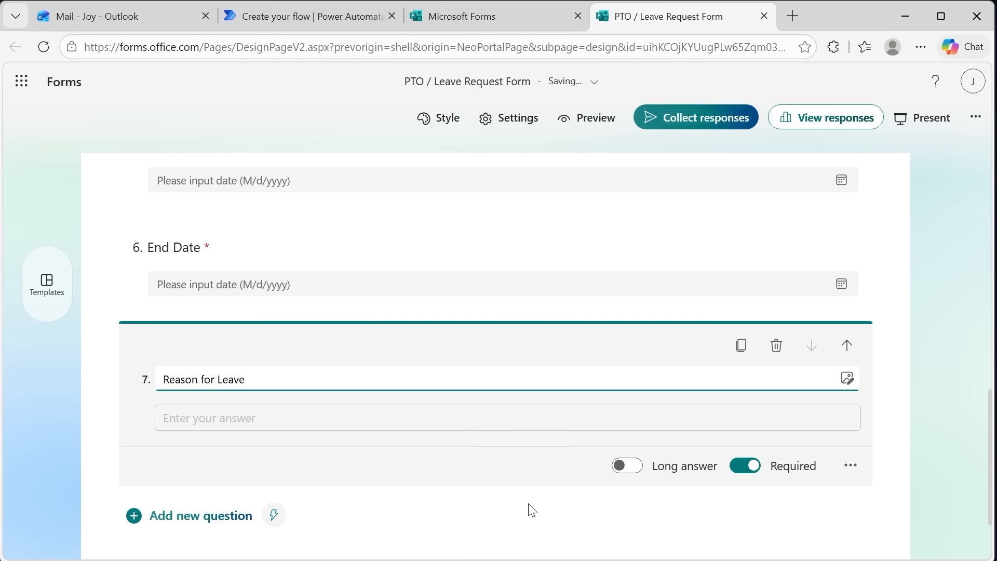
{"action": "left_click", "coordinate": [630, 467]}
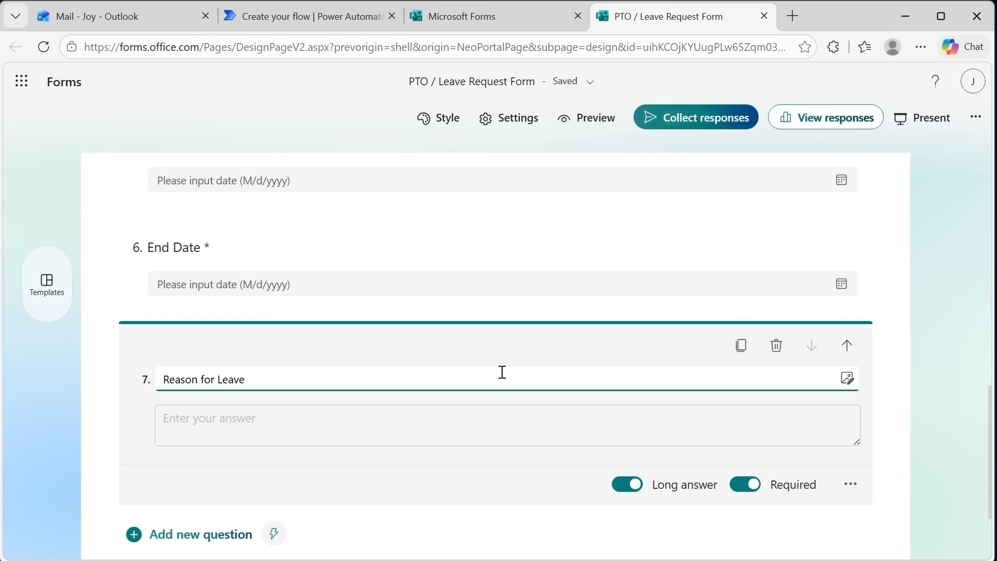
Preview the form and look through all its questions, including the manager email choices and the Reason for Leave answer box
{"action": "scroll", "coordinate": [517, 368], "scroll_direction": "up", "scroll_amount": 10}
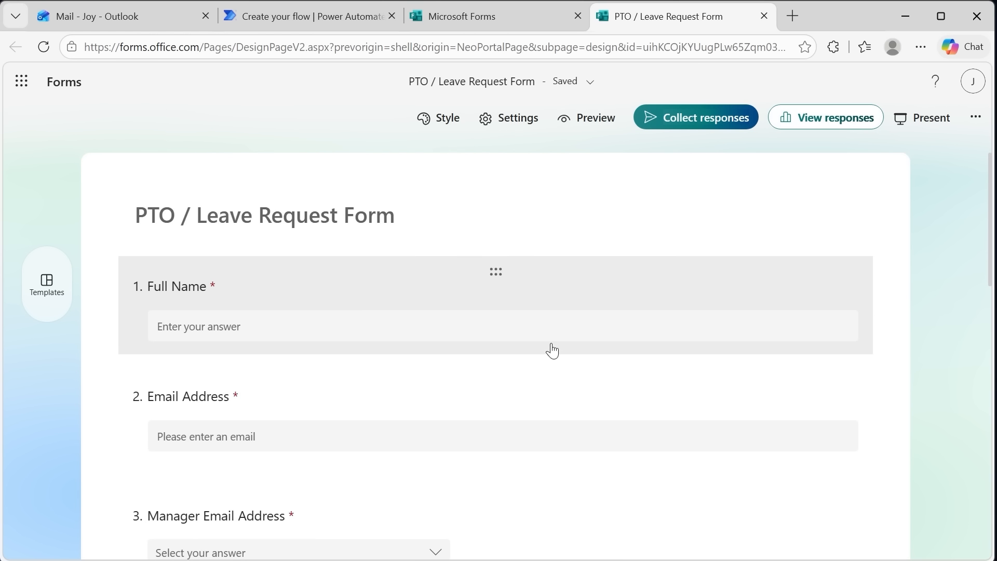
{"action": "left_click", "coordinate": [601, 120]}
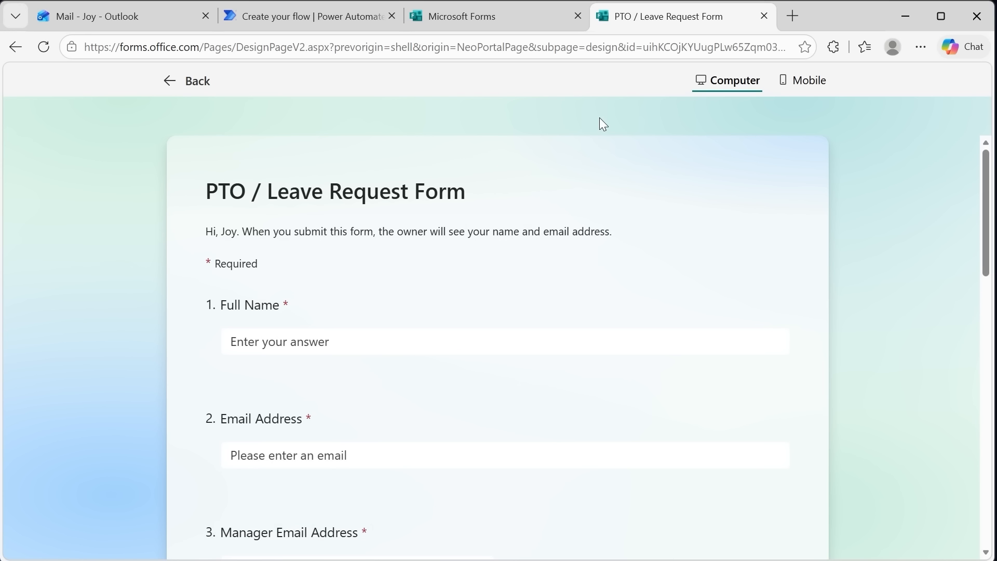
{"action": "scroll", "coordinate": [603, 279], "scroll_direction": "down", "scroll_amount": 1}
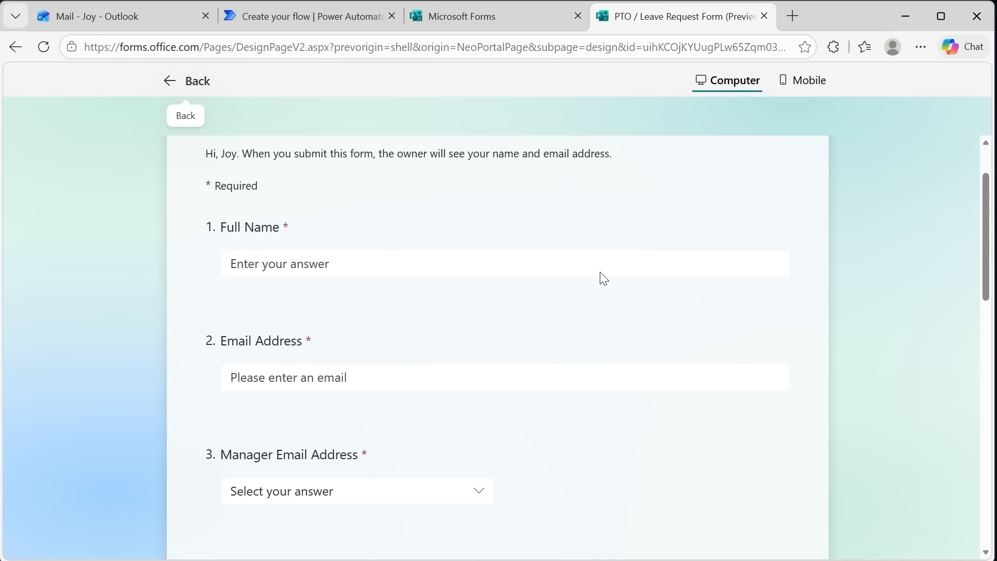
{"action": "scroll", "coordinate": [335, 267], "scroll_direction": "down", "scroll_amount": 1}
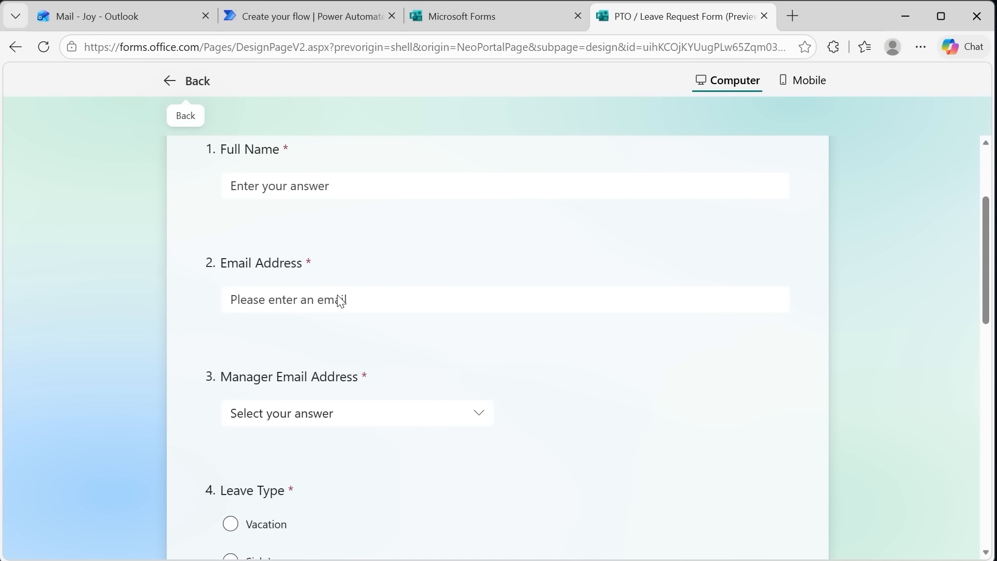
{"action": "left_click", "coordinate": [481, 424]}
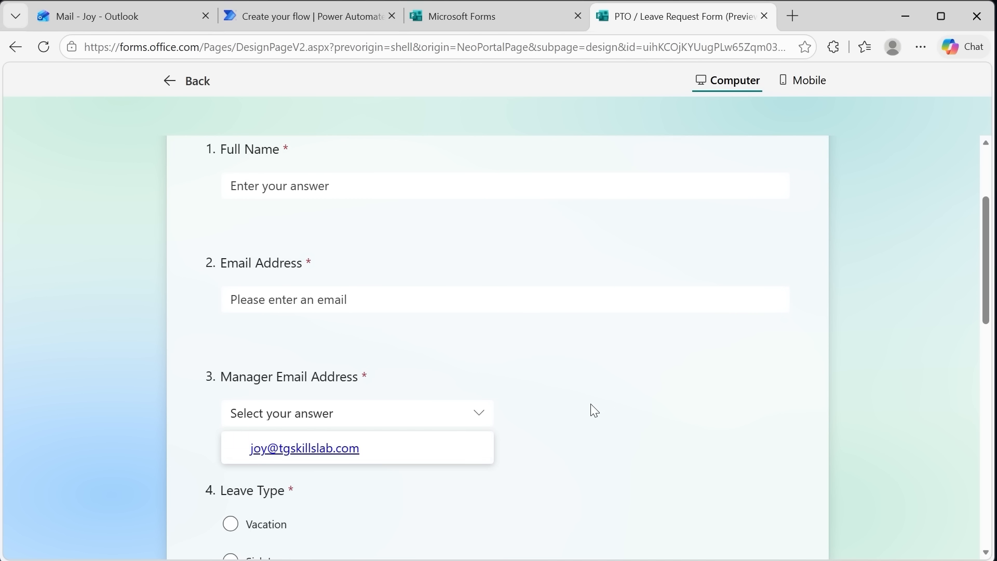
{"action": "scroll", "coordinate": [592, 408], "scroll_direction": "down", "scroll_amount": 4}
{"action": "scroll", "coordinate": [485, 405], "scroll_direction": "down", "scroll_amount": 2}
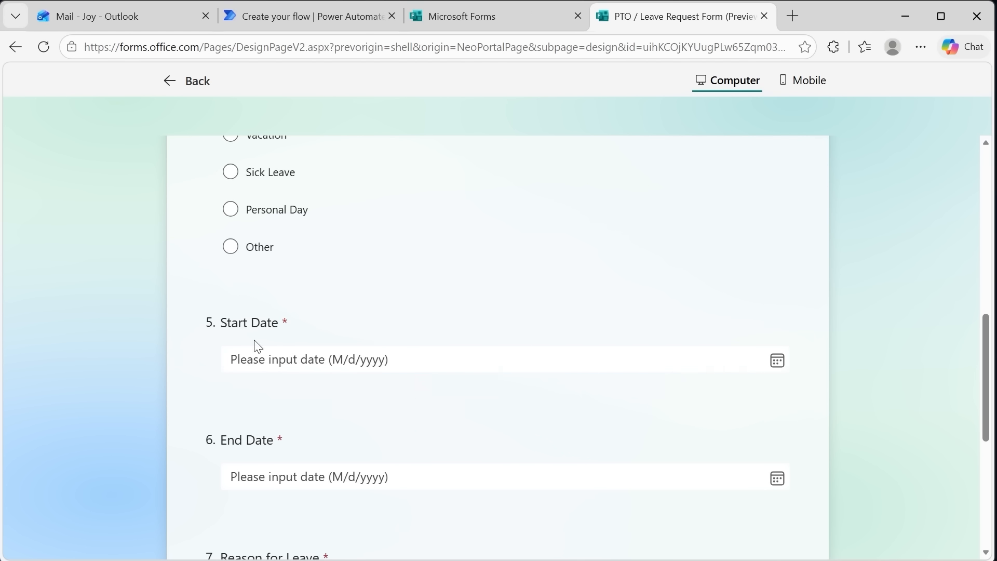
{"action": "scroll", "coordinate": [478, 383], "scroll_direction": "down", "scroll_amount": 3}
{"action": "left_click", "coordinate": [394, 399]}
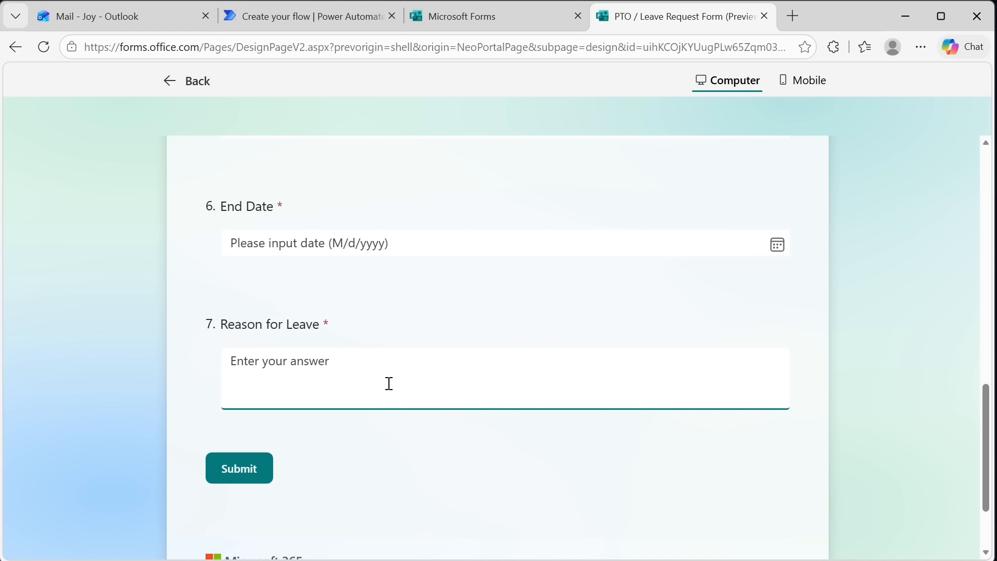
{"action": "scroll", "coordinate": [429, 419], "scroll_direction": "up", "scroll_amount": 10}
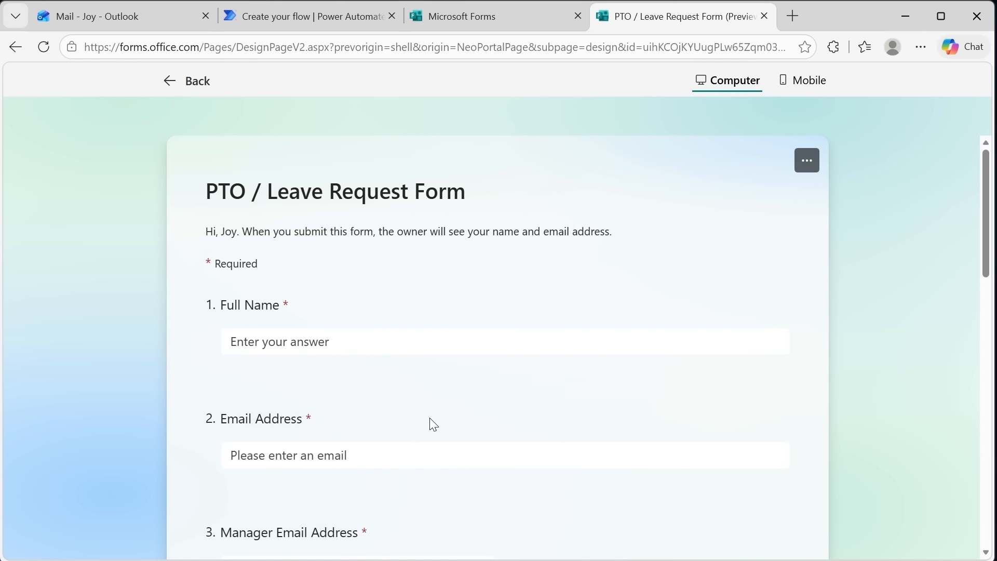
{"action": "scroll", "coordinate": [456, 394], "scroll_direction": "down", "scroll_amount": 10}
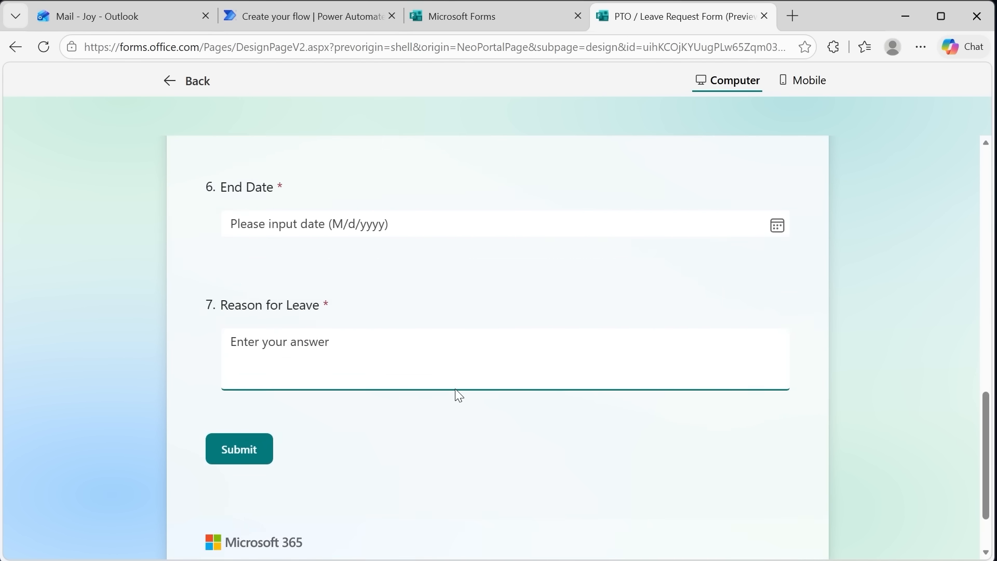
{"action": "scroll", "coordinate": [456, 394], "scroll_direction": "up", "scroll_amount": 10}
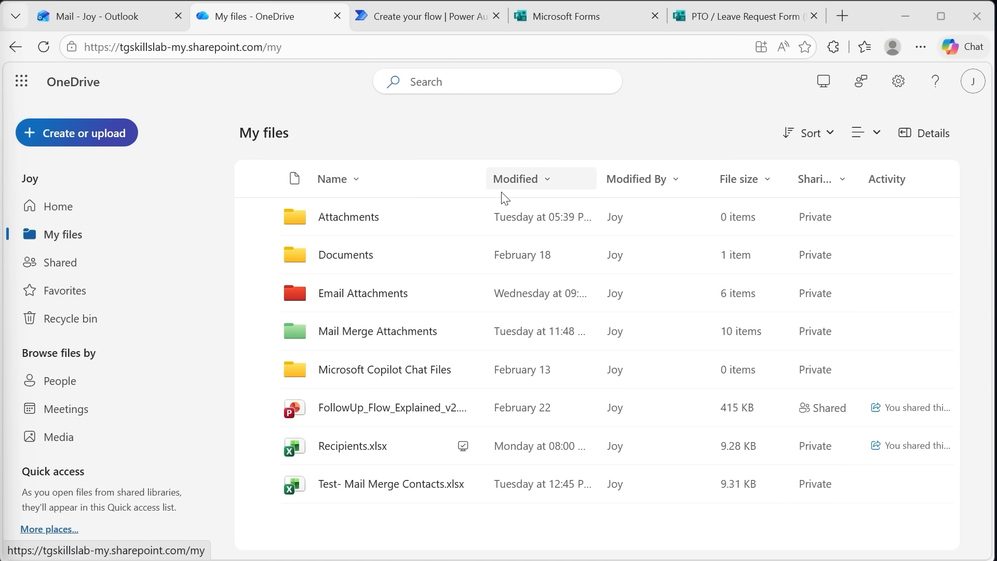
Create a blank Excel workbook in OneDrive and name it "PTO Tracker"
{"action": "left_click", "coordinate": [113, 134]}
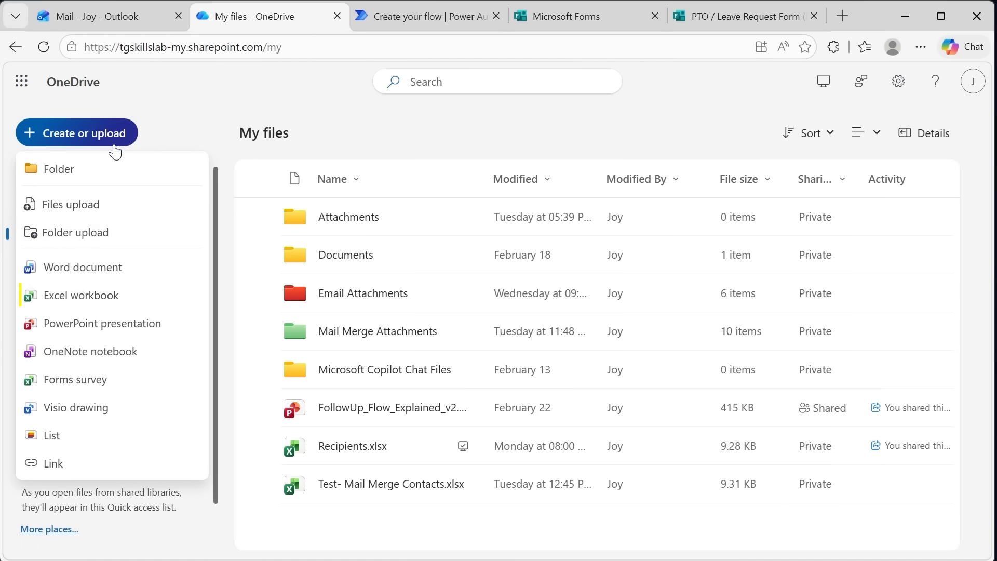
{"action": "left_click", "coordinate": [106, 298]}
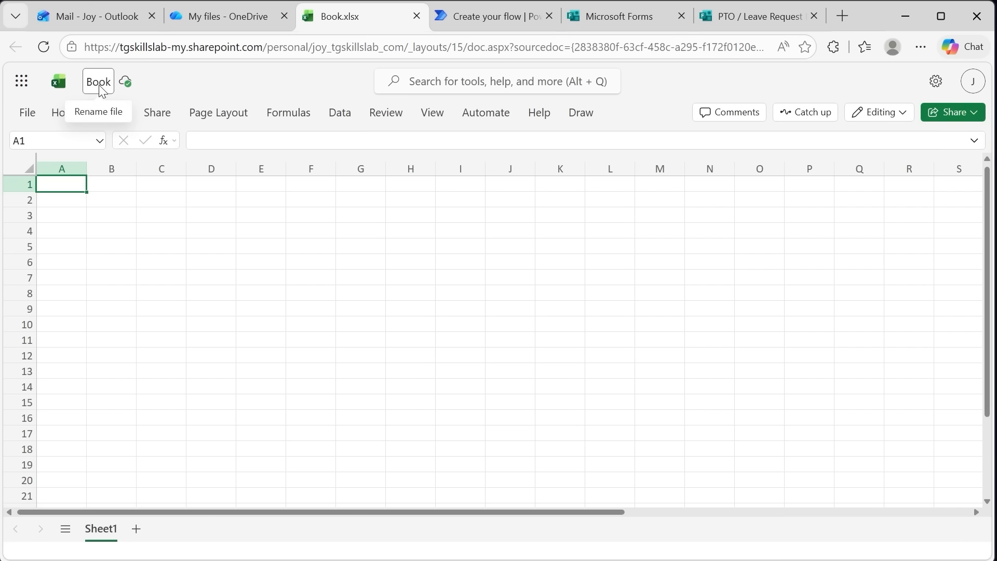
{"action": "left_click", "coordinate": [99, 86]}
{"action": "type", "text": "PTO Tracker"}
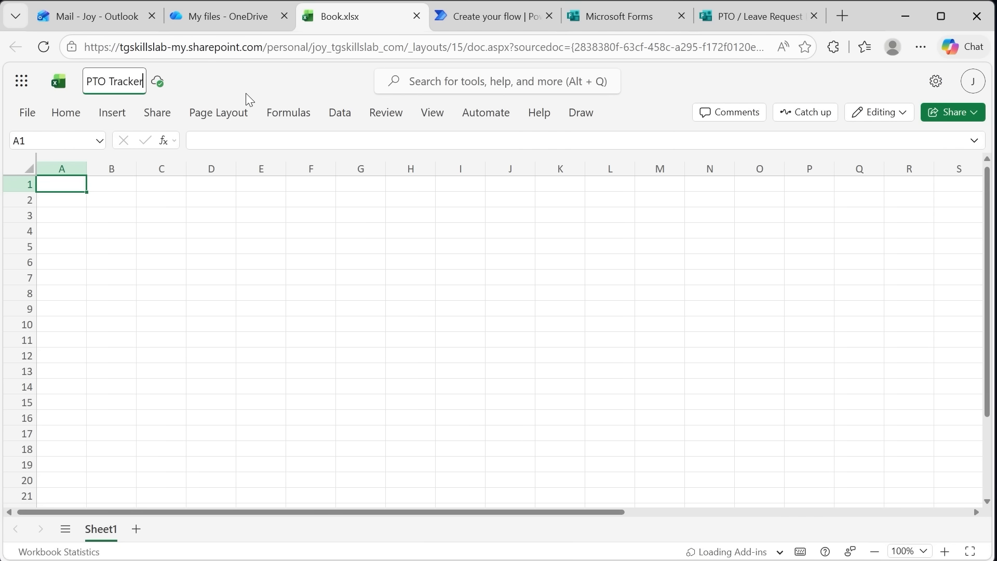
{"action": "key", "text": "Return"}
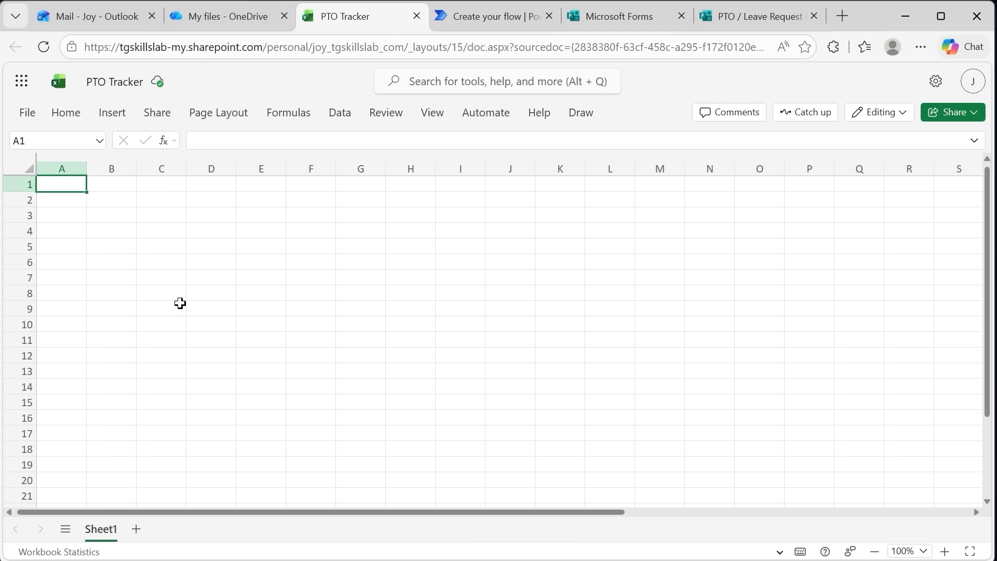
Enter the row 1 headers Request ID, Full Name, Email Address, Manager Email, Leave Type, Start Date, End Date, Reason, Status and Approver Comments
{"action": "left_click", "coordinate": [71, 186]}
{"action": "type", "text": "Request ID\tFull Name\tEmail Address\tManager Email\tLeave Type\tStart Date\tEnd Date\tReason\tStatus\tApprover Comments"}
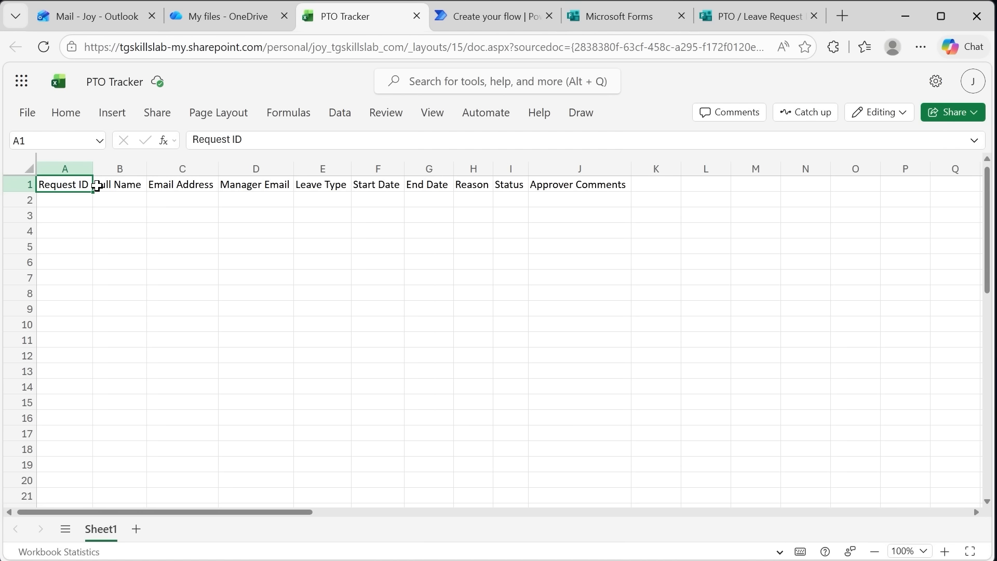
{"action": "left_click", "coordinate": [79, 197]}
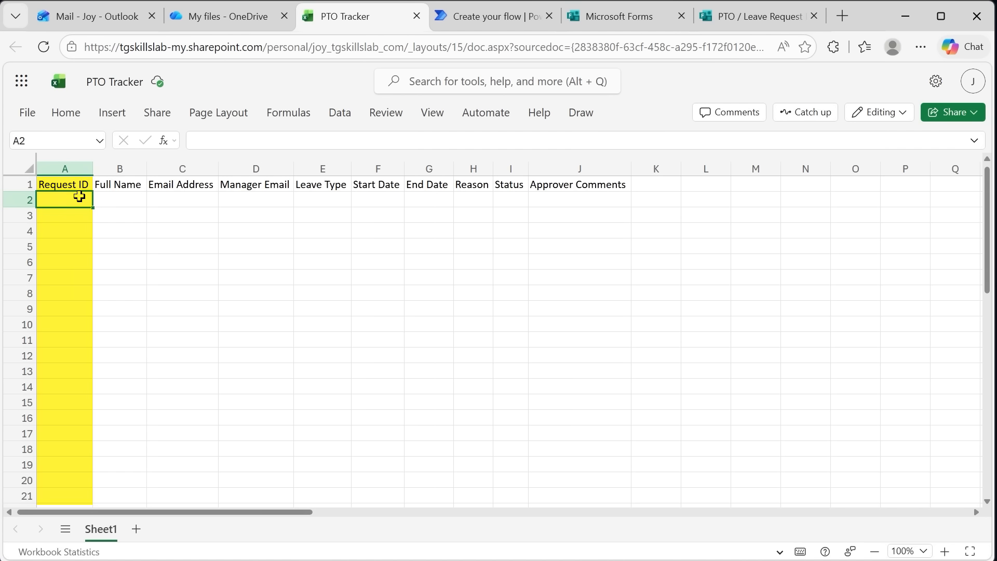
{"action": "left_click", "coordinate": [514, 201]}
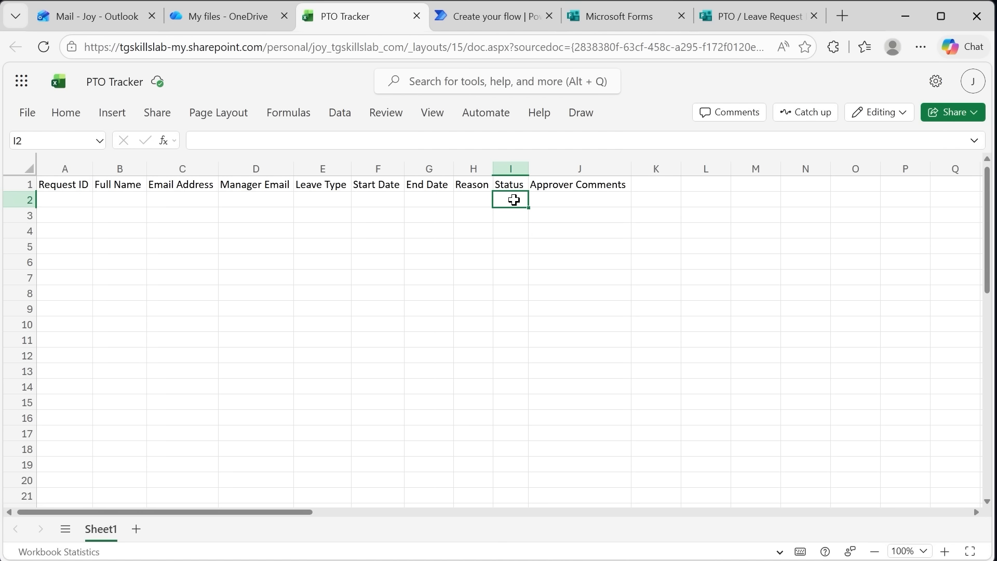
{"action": "left_click", "coordinate": [572, 200]}
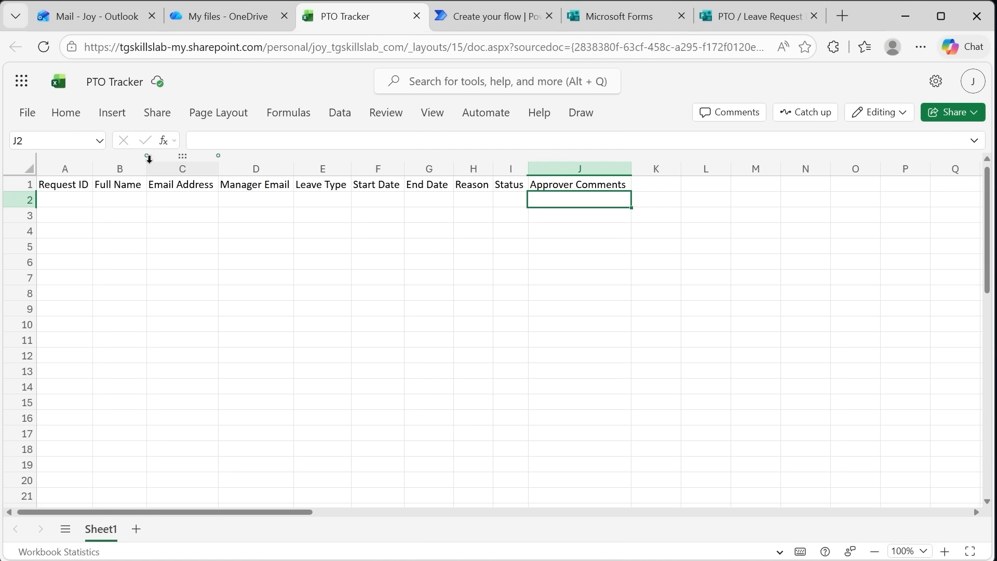
Format the header range A1:J1 as a table with headers, using a blue style from the Light group
{"action": "left_click_drag", "start_coordinate": [70, 185], "coordinate": [624, 193]}
{"action": "left_click", "coordinate": [110, 113]}
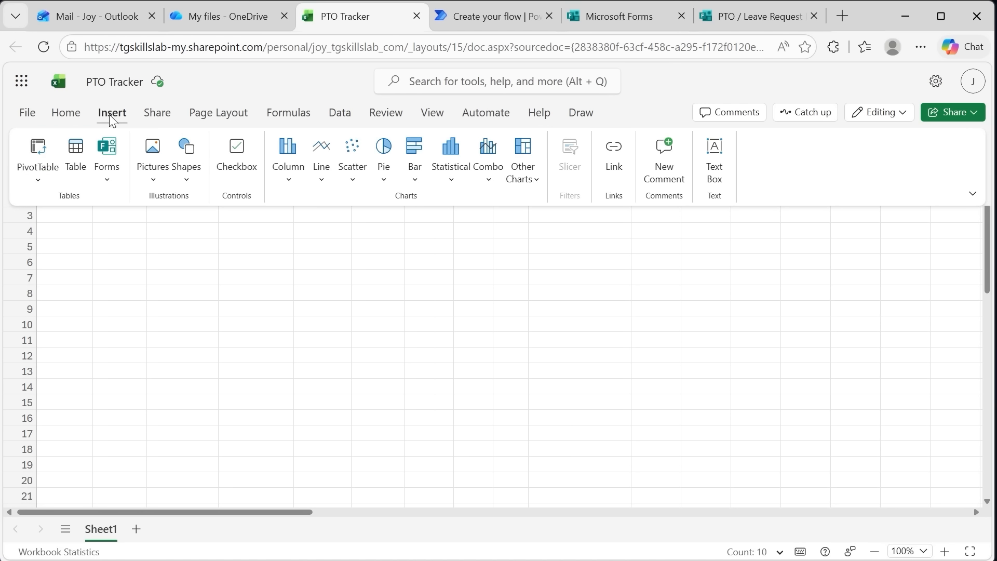
{"action": "left_click", "coordinate": [63, 115]}
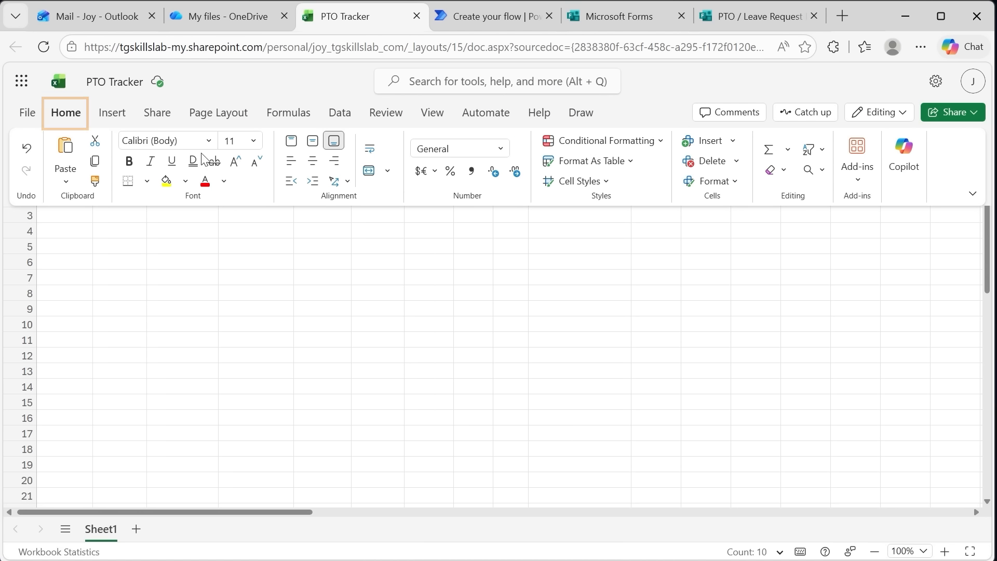
{"action": "left_click", "coordinate": [630, 165]}
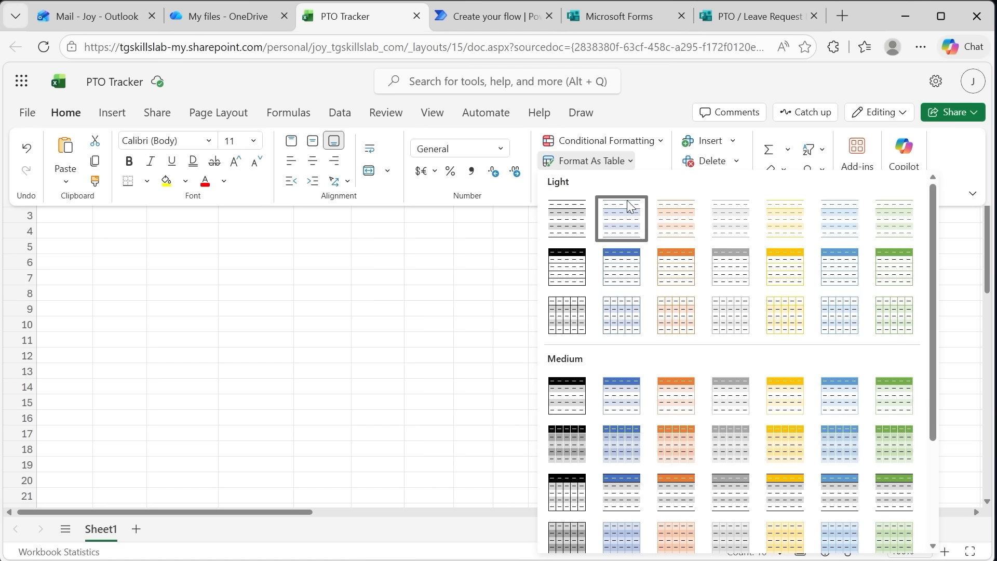
{"action": "left_click", "coordinate": [625, 274]}
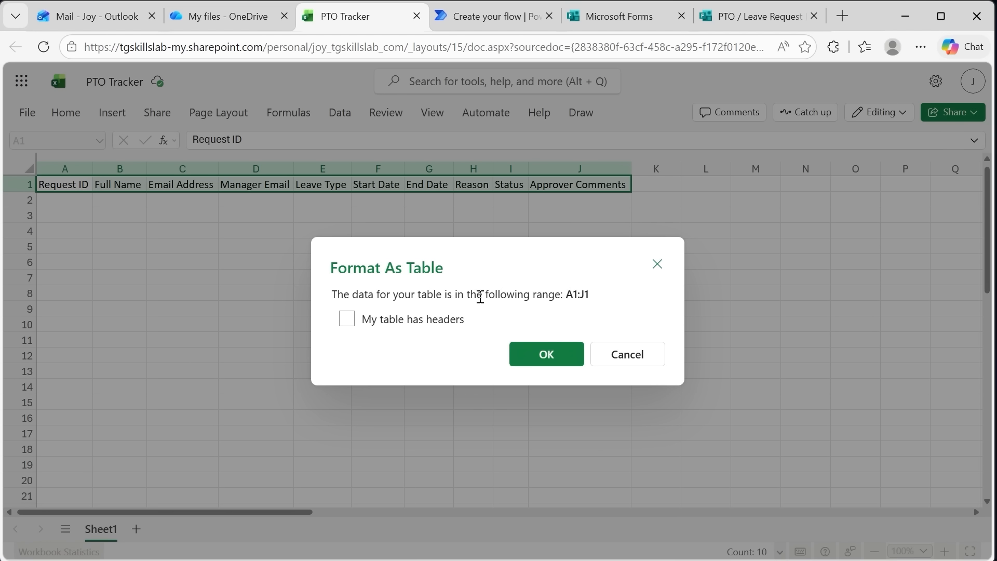
{"action": "left_click", "coordinate": [346, 319]}
{"action": "left_click", "coordinate": [545, 357]}
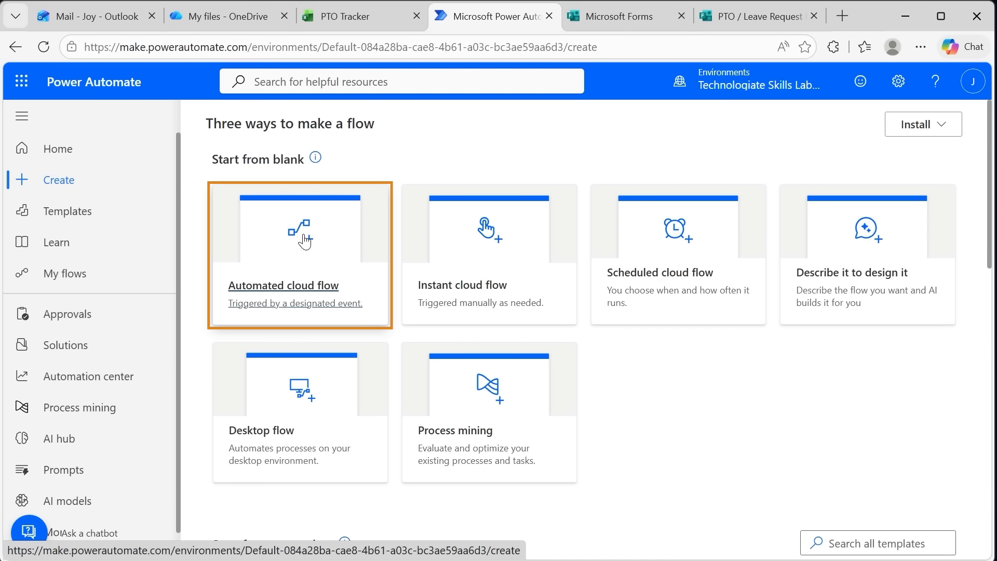
Create an automated cloud flow named "PTO Leave Request" with the Microsoft Forms trigger "When a new response is submitted"
{"action": "left_click", "coordinate": [369, 201]}
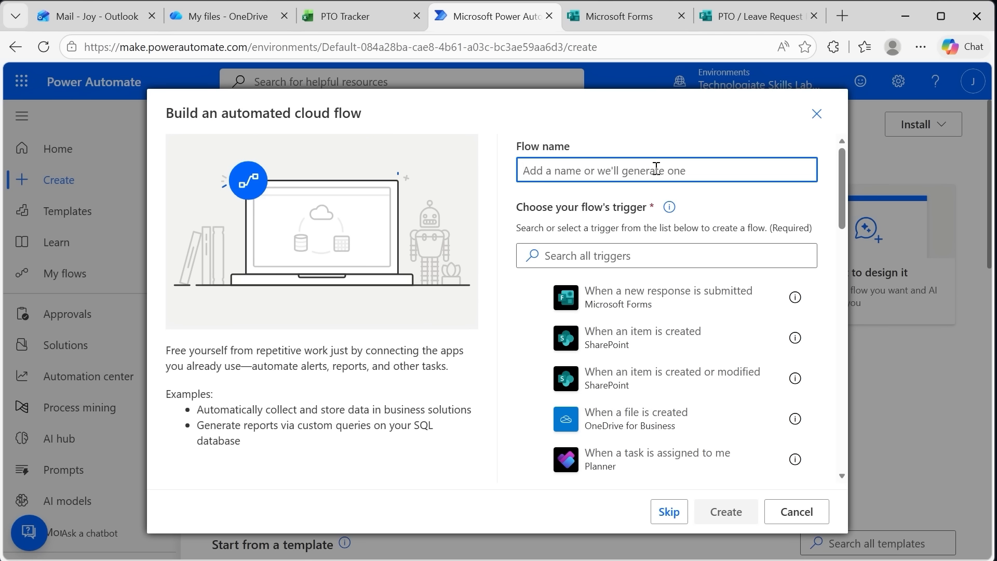
{"action": "type", "text": "PTO Leave Request"}
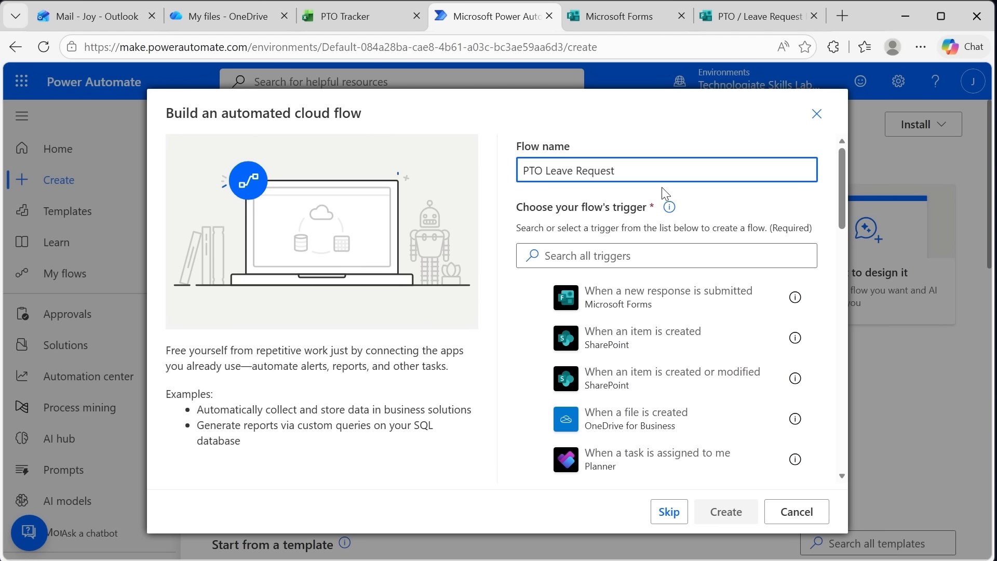
{"action": "left_click", "coordinate": [608, 259]}
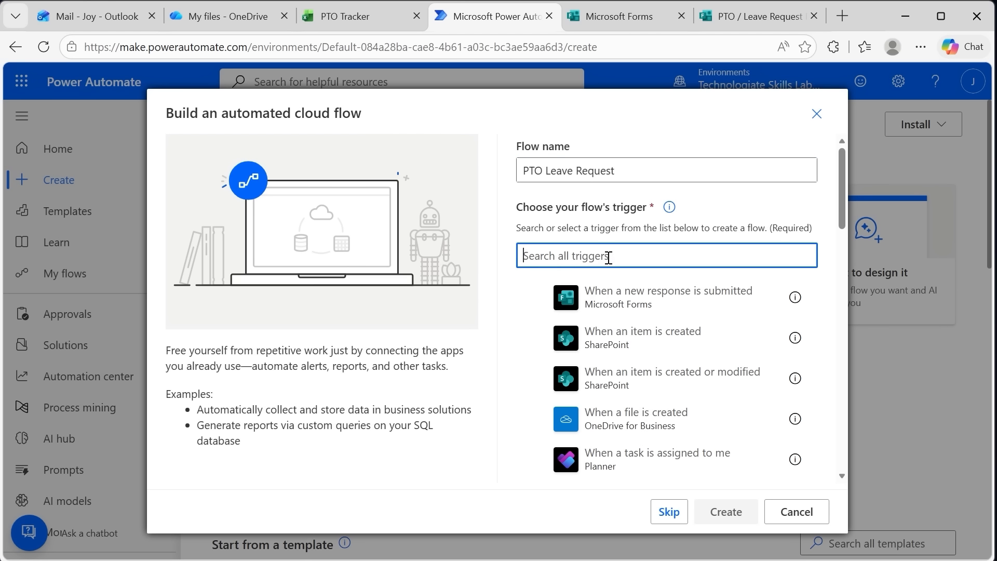
{"action": "type", "text": "form"}
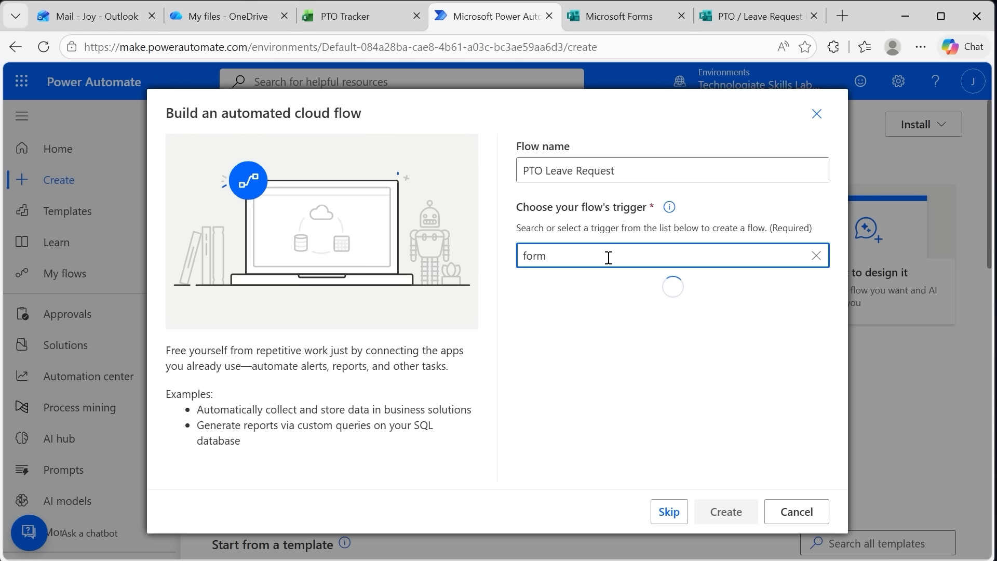
{"action": "left_click", "coordinate": [571, 289]}
{"action": "left_click", "coordinate": [725, 512]}
Check the forms offered for the trigger's Form Id, comparing the entries named PTO / Leave Request Form
{"action": "left_click", "coordinate": [522, 191]}
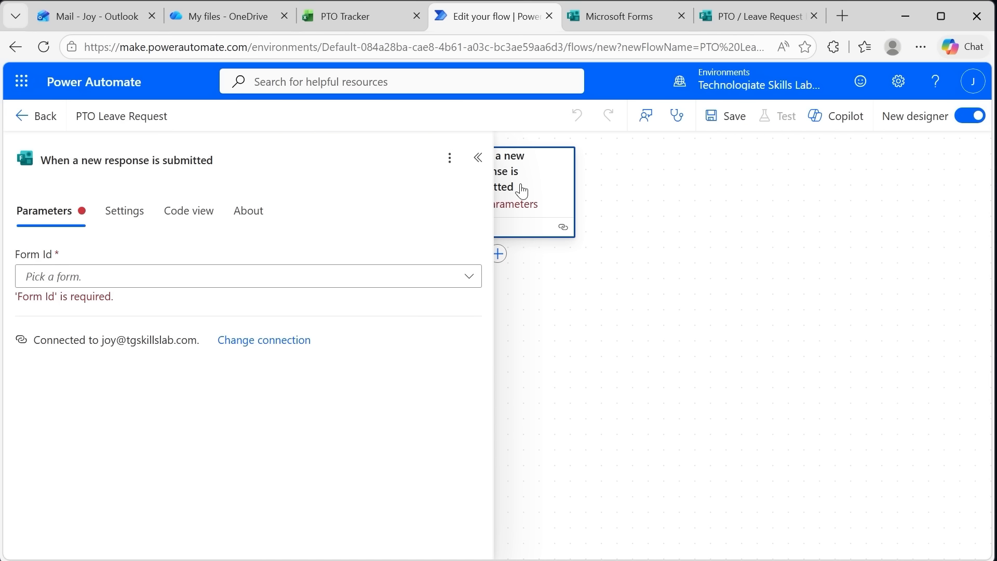
{"action": "left_click", "coordinate": [416, 282]}
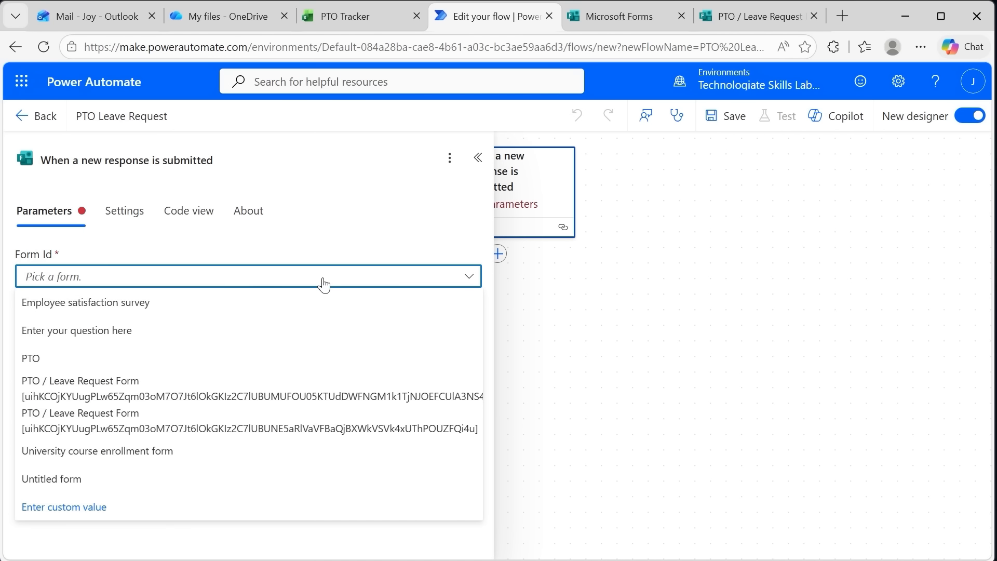
{"action": "left_click", "coordinate": [740, 267]}
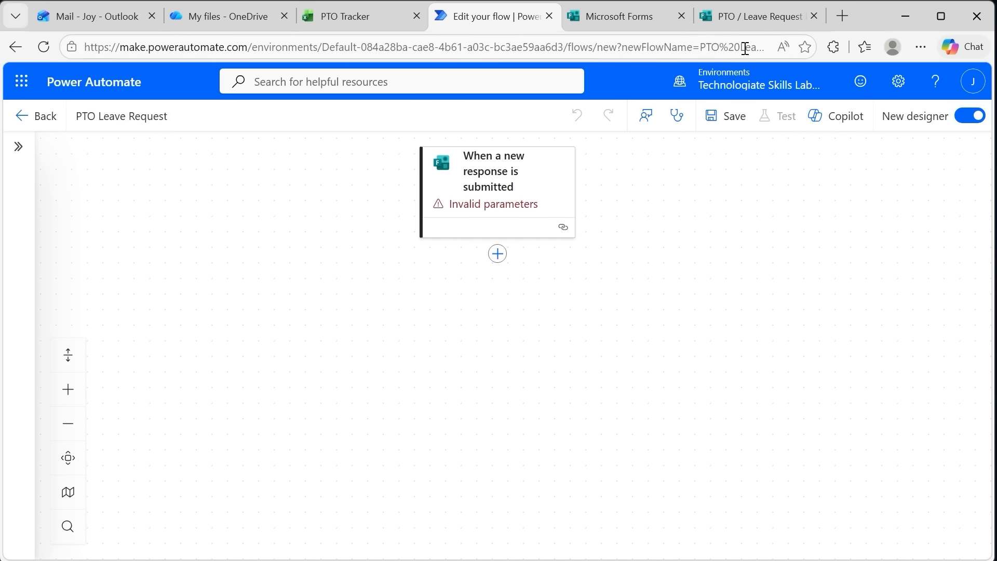
Switch to the PTO / Leave Request Form in Microsoft Forms and set its response access to "Anyone can respond"
{"action": "left_click", "coordinate": [749, 22]}
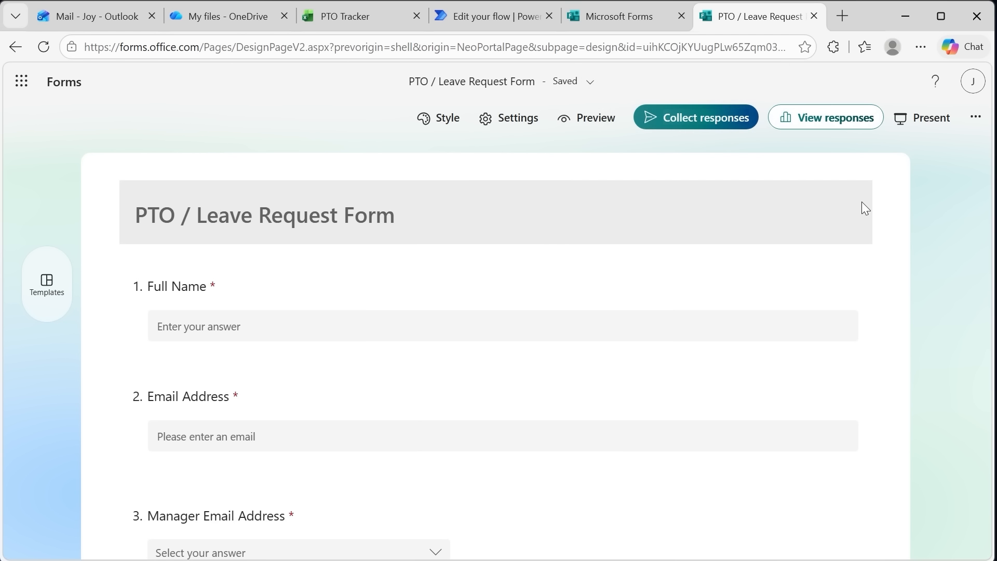
{"action": "left_click", "coordinate": [691, 130]}
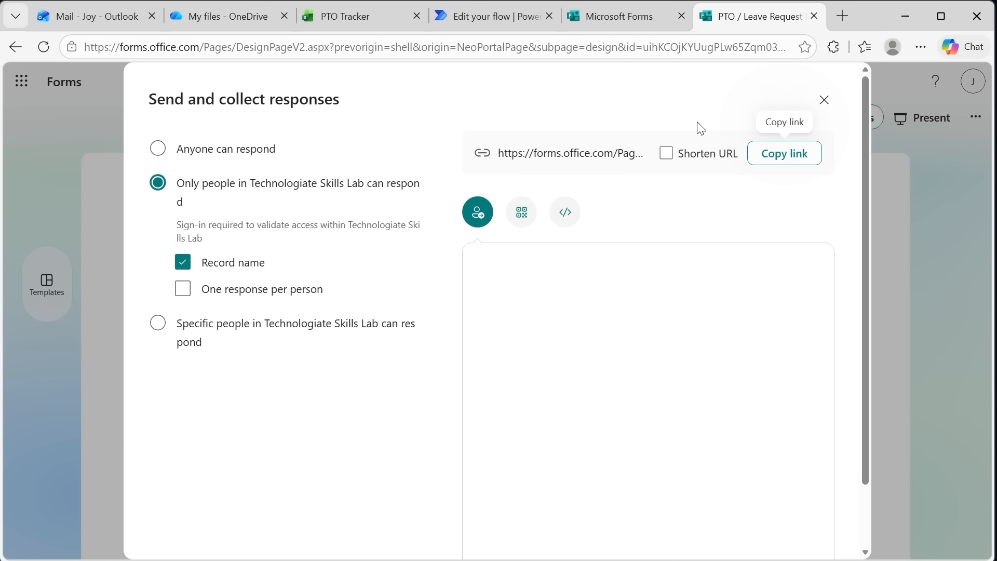
{"action": "left_click", "coordinate": [158, 151]}
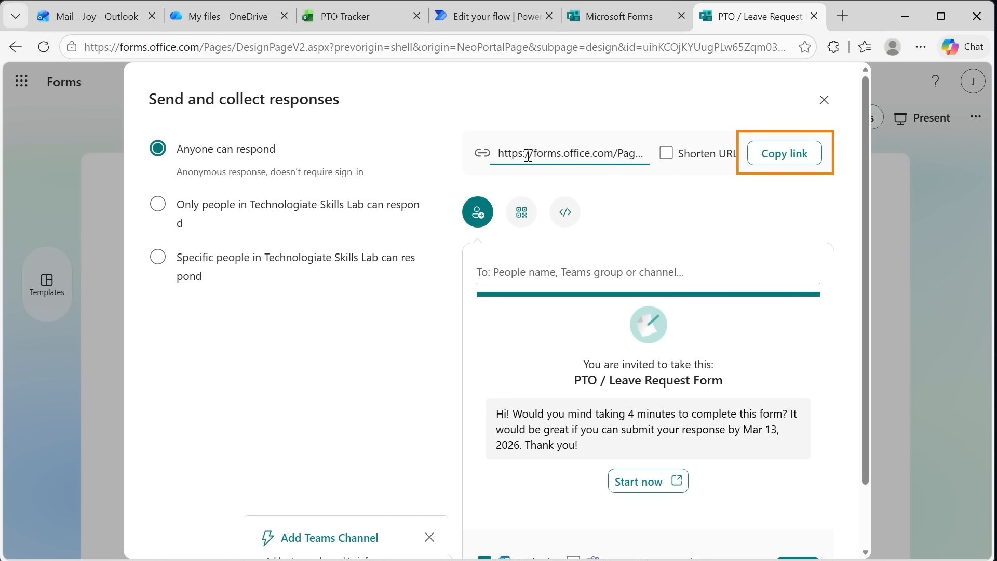
Copy the form's response link and open it in a new browser tab
{"action": "left_click", "coordinate": [767, 160]}
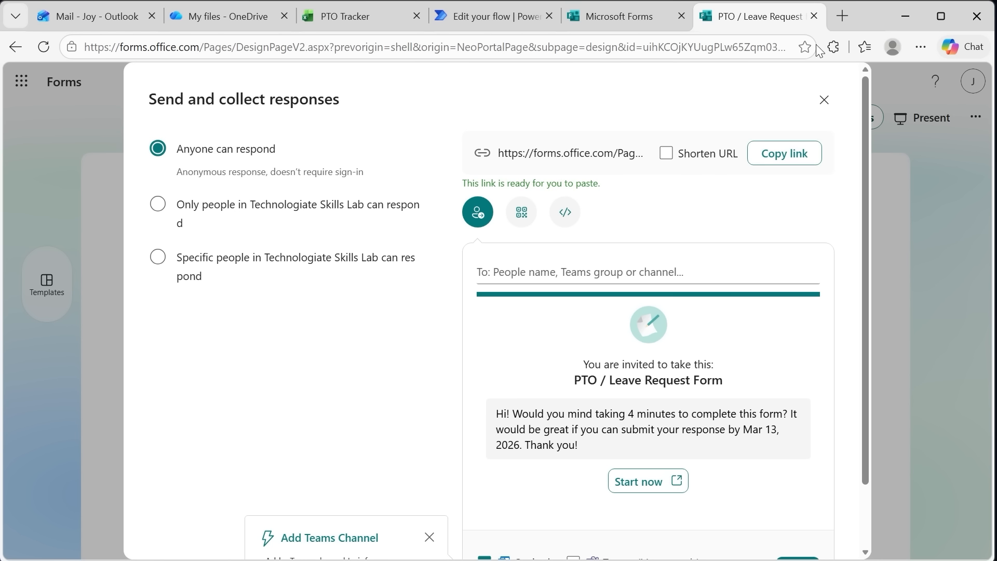
{"action": "left_click", "coordinate": [847, 22]}
{"action": "key", "text": "ctrl+v"}
{"action": "key", "text": "Return"}
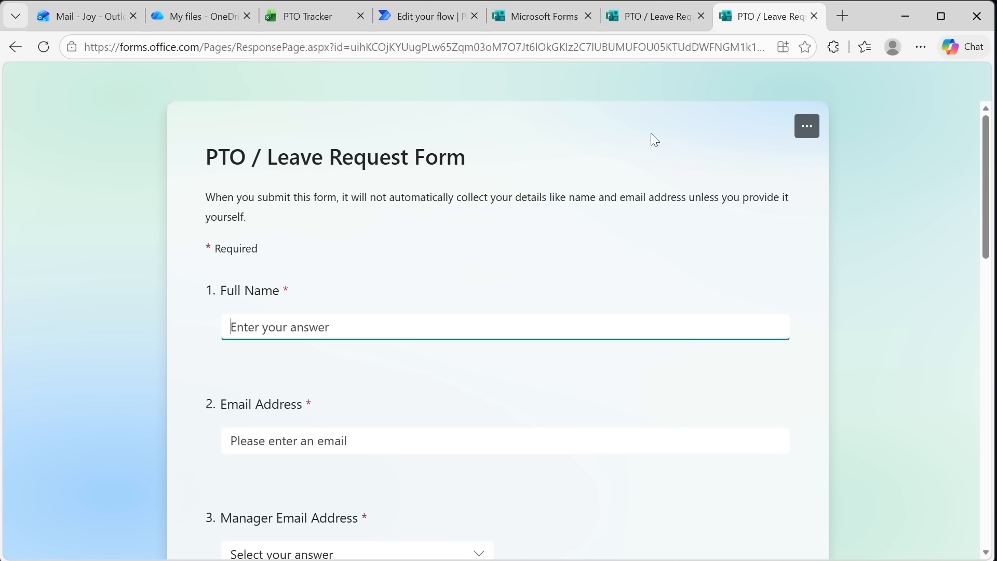
Switch to the Power Automate flow and add a Get response details action for the PTO / Leave Request form
{"action": "left_click", "coordinate": [425, 17]}
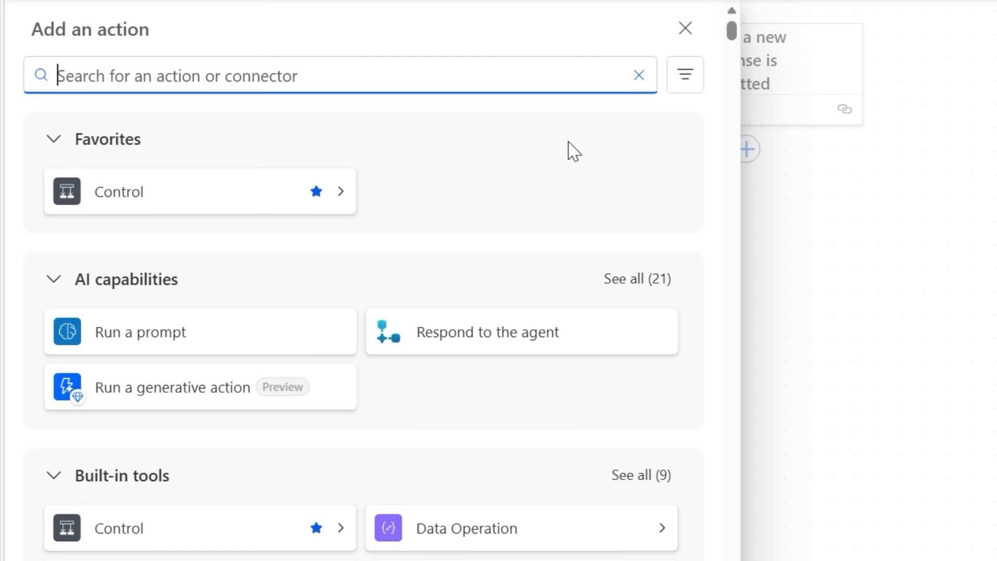
{"action": "type", "text": "form"}
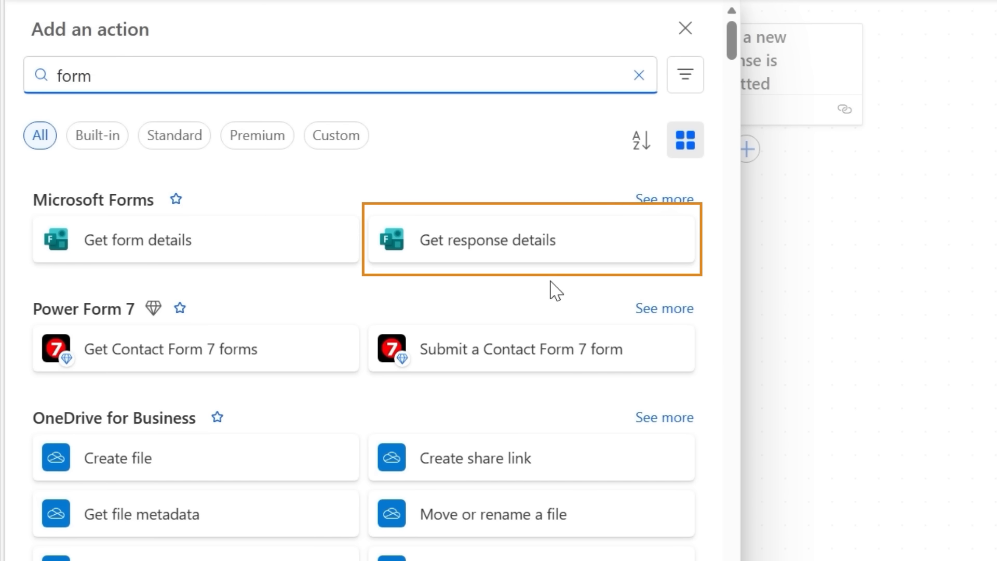
{"action": "left_click", "coordinate": [509, 252]}
{"action": "left_click", "coordinate": [703, 219]}
{"action": "left_click", "coordinate": [551, 254]}
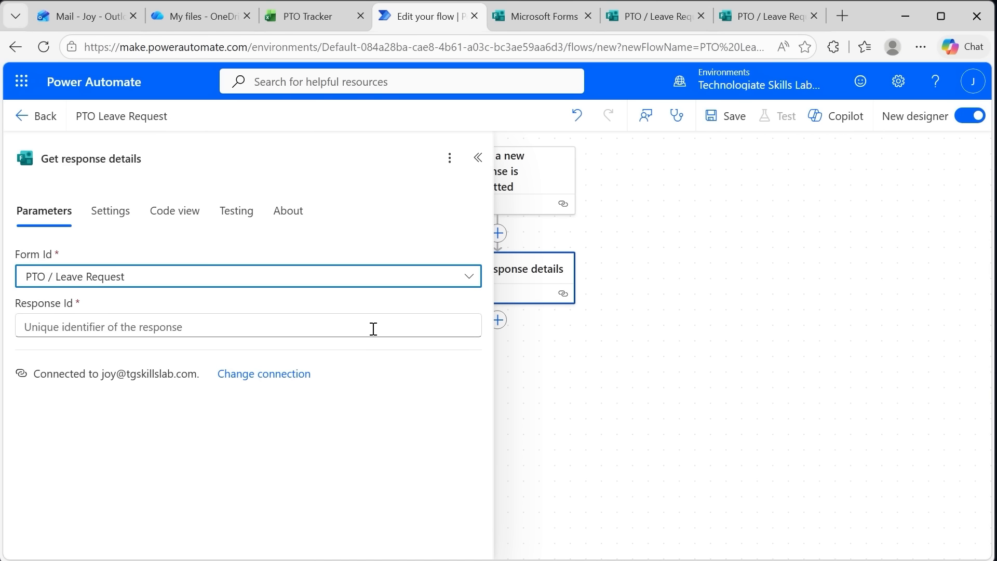
Fill the Response Id of Get response details with the Response Id dynamic value from the form trigger
{"action": "left_click", "coordinate": [374, 328]}
{"action": "left_click", "coordinate": [482, 315]}
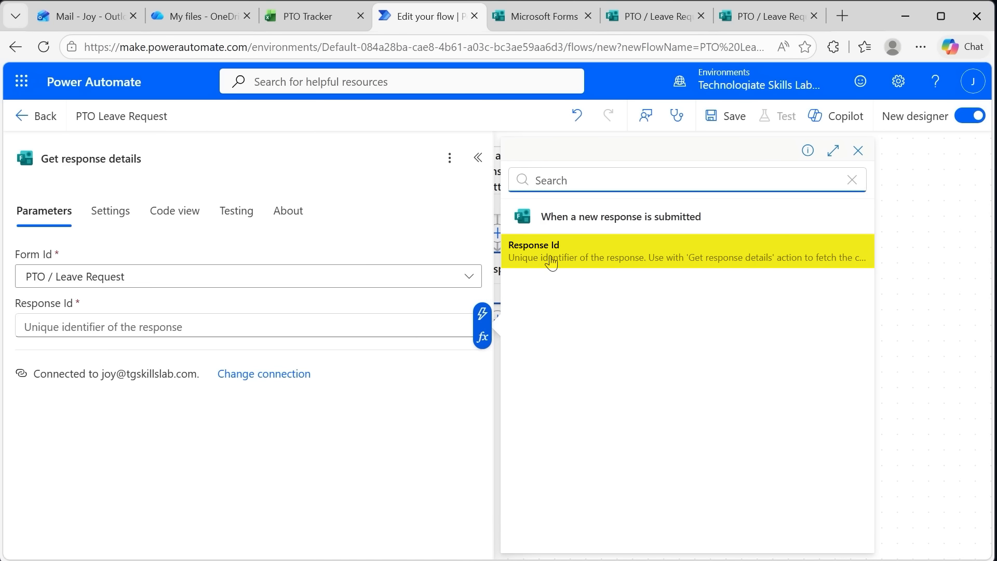
{"action": "left_click", "coordinate": [571, 253]}
Check the Request ID column in the PTO Tracker workbook and return to the Power Automate flow
{"action": "left_click", "coordinate": [311, 20]}
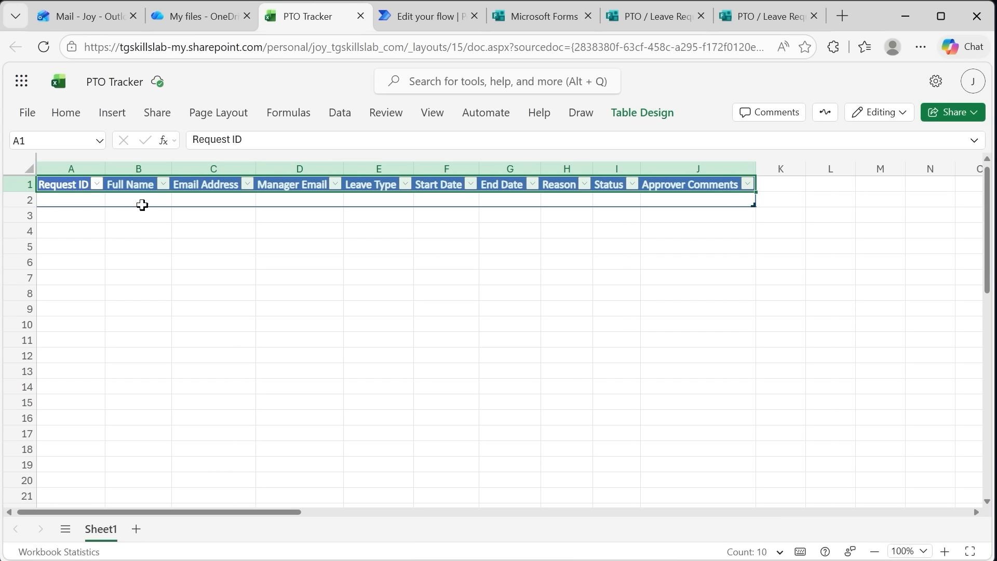
{"action": "left_click", "coordinate": [76, 200]}
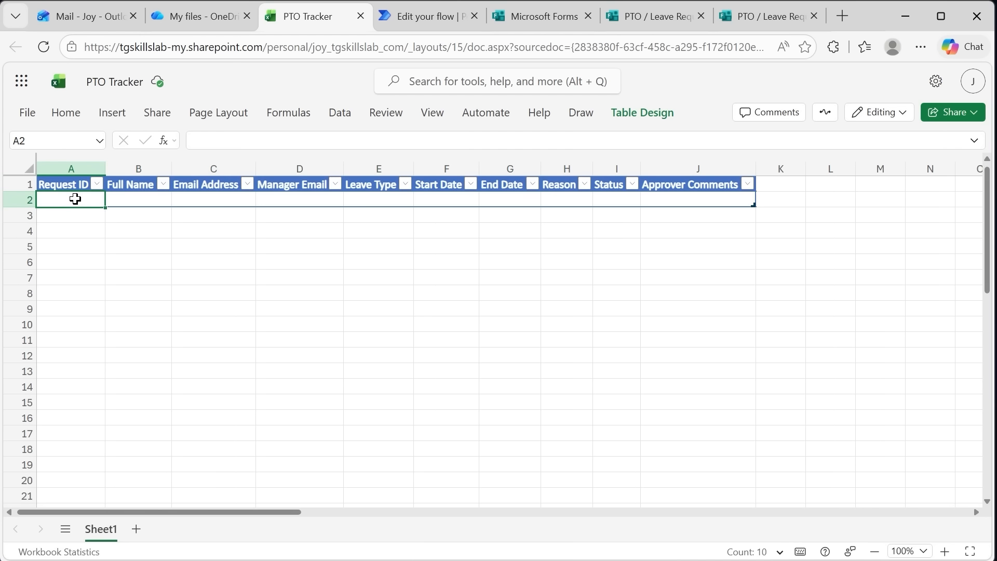
{"action": "key", "text": "ctrl+Tab"}
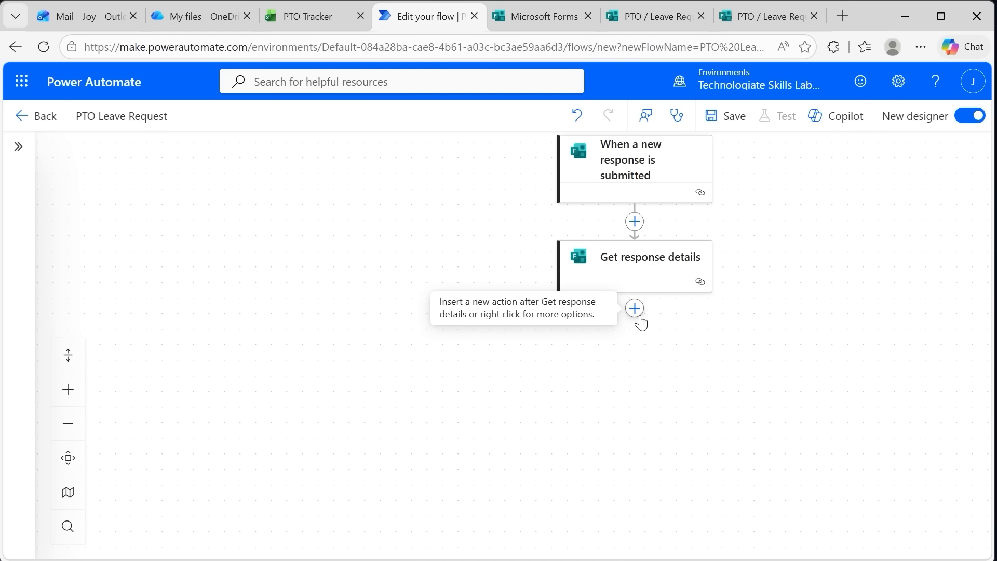
Add an Initialize variable action after Get response details, naming both the variable and the action RequestID
{"action": "left_click", "coordinate": [635, 309]}
{"action": "type", "text": "variable"}
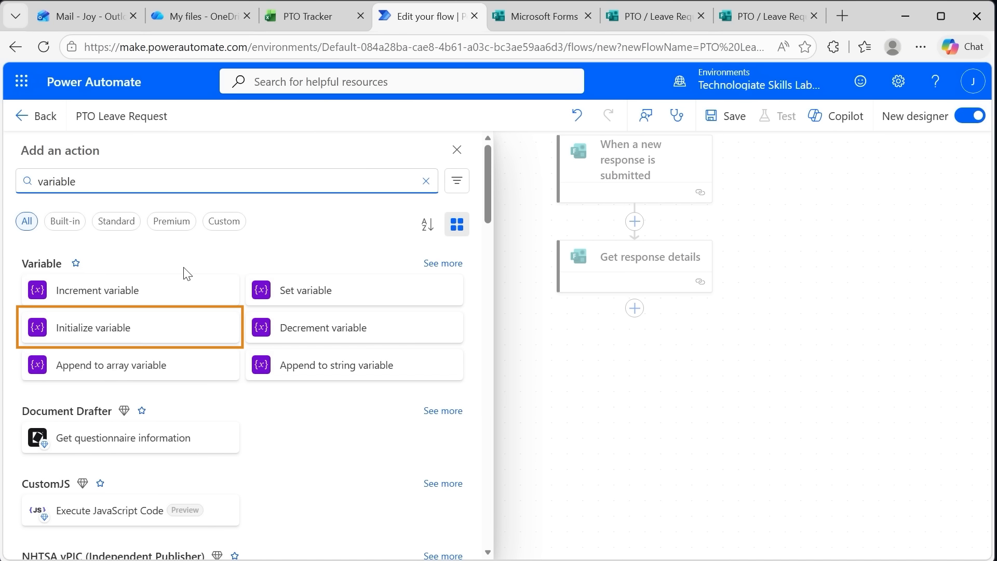
{"action": "left_click", "coordinate": [118, 333]}
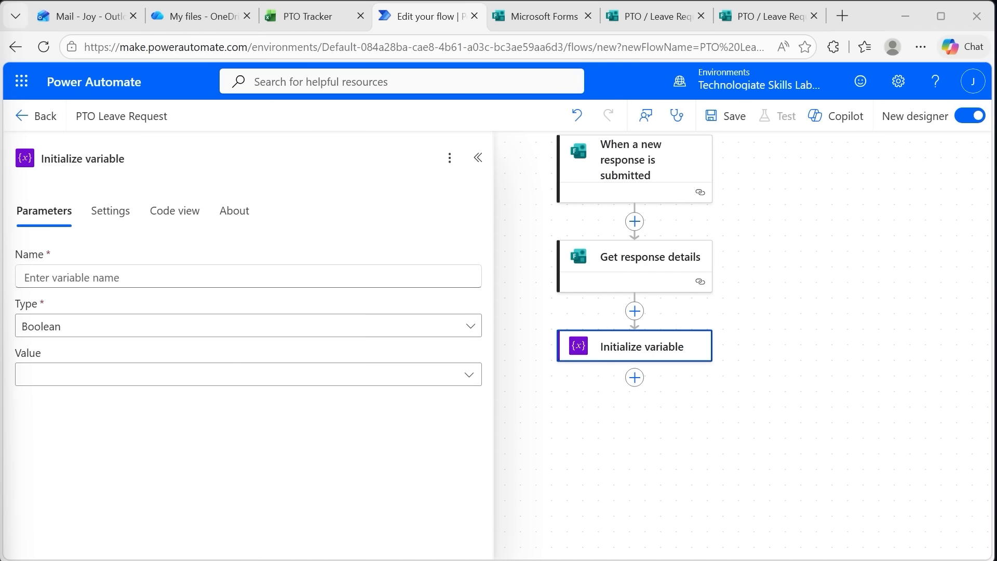
{"action": "left_click", "coordinate": [100, 277]}
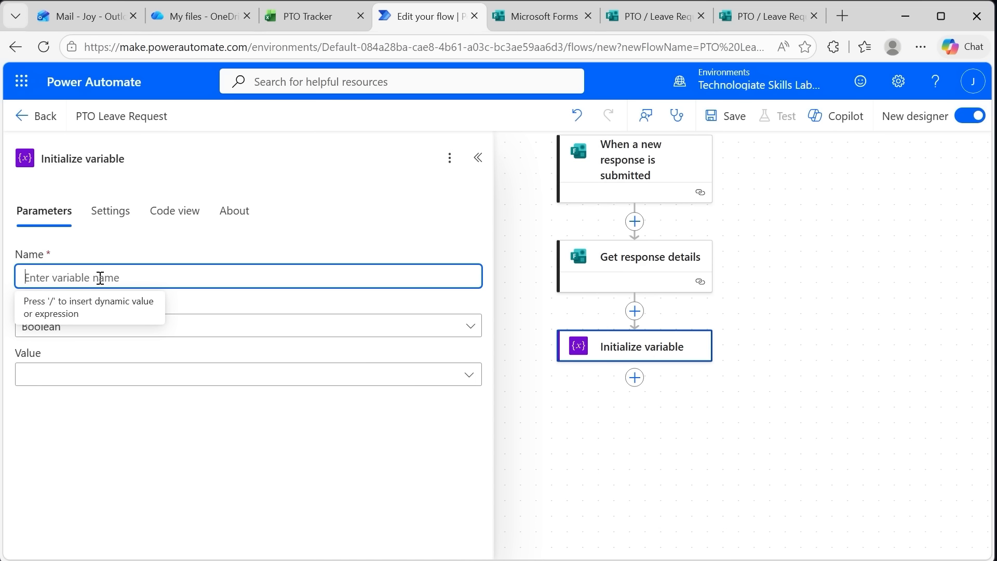
{"action": "type", "text": "RequestID"}
{"action": "left_click_drag", "start_coordinate": [124, 158], "coordinate": [13, 164]}
{"action": "key", "text": "ctrl+v"}
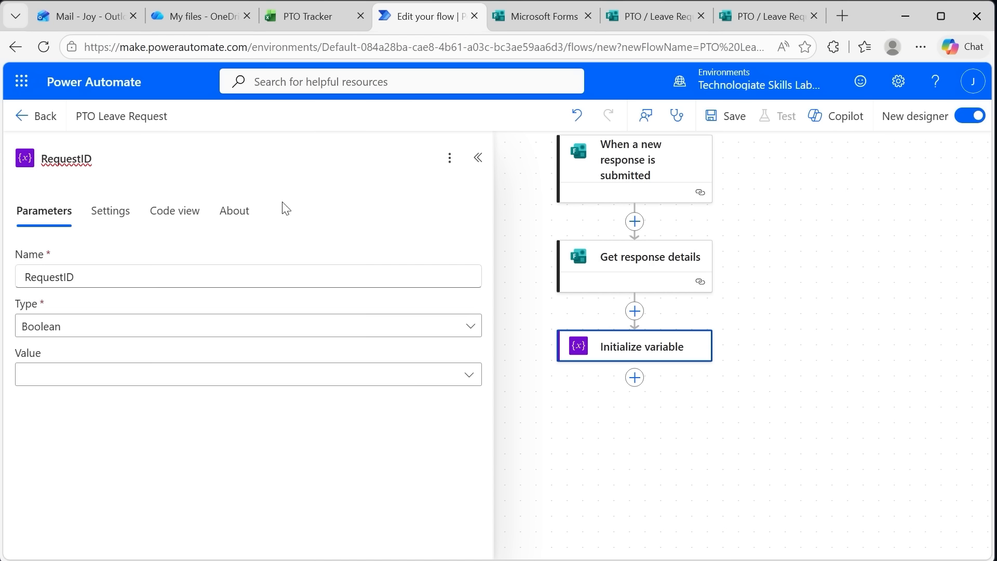
{"action": "left_click", "coordinate": [353, 222]}
Set the RequestID variable's type to String and its value to the expression guid()
{"action": "left_click", "coordinate": [97, 330]}
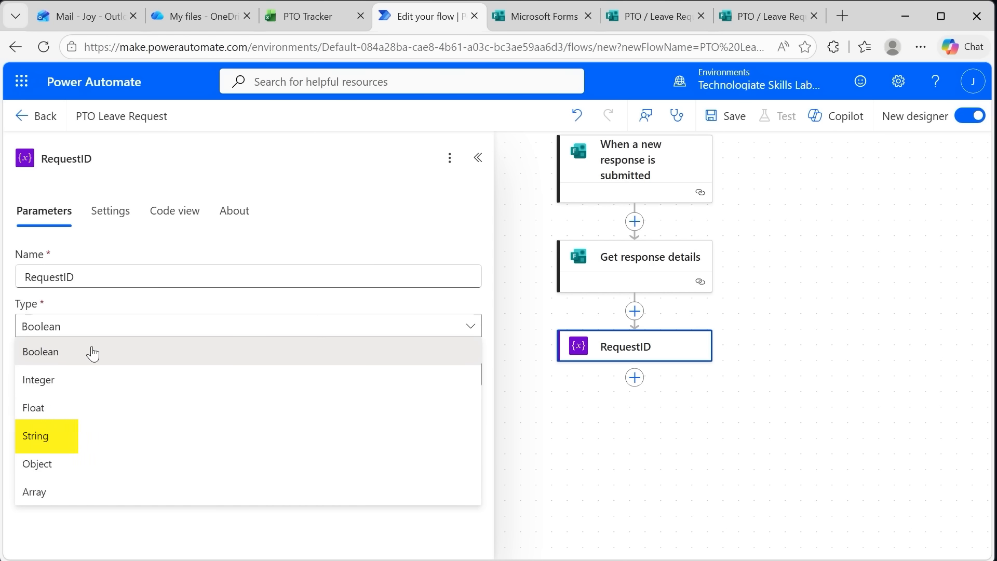
{"action": "left_click", "coordinate": [66, 437]}
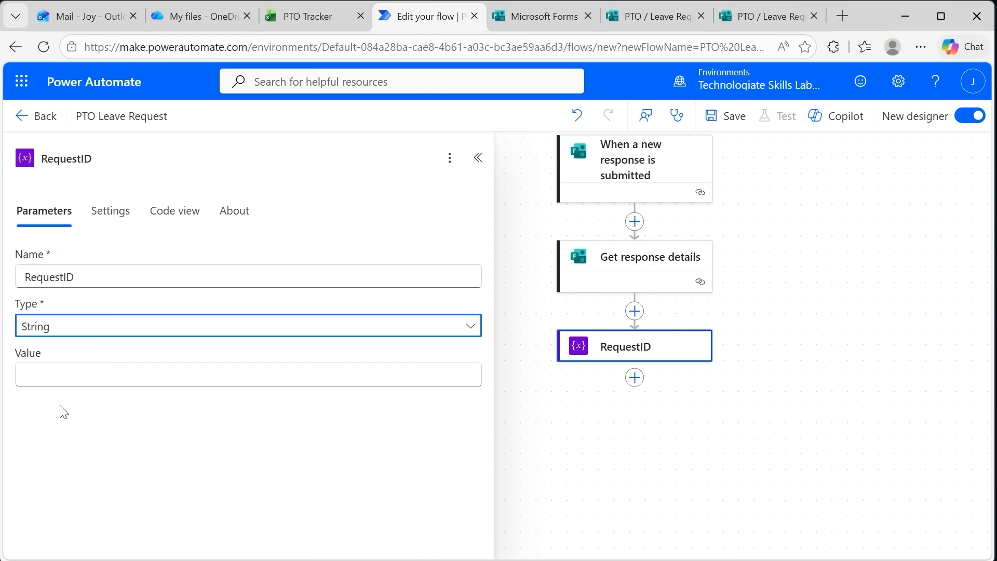
{"action": "left_click", "coordinate": [73, 375]}
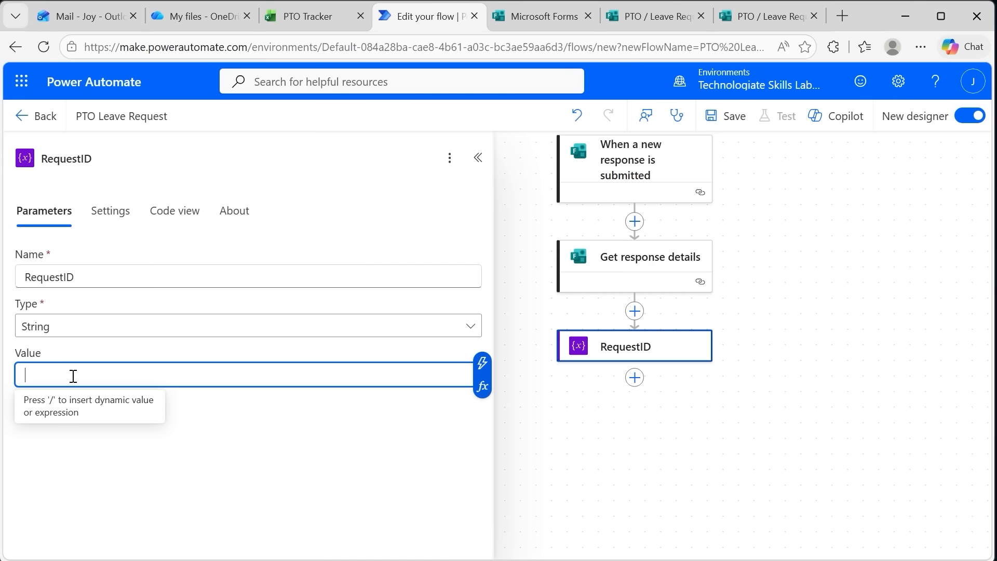
{"action": "left_click", "coordinate": [483, 387]}
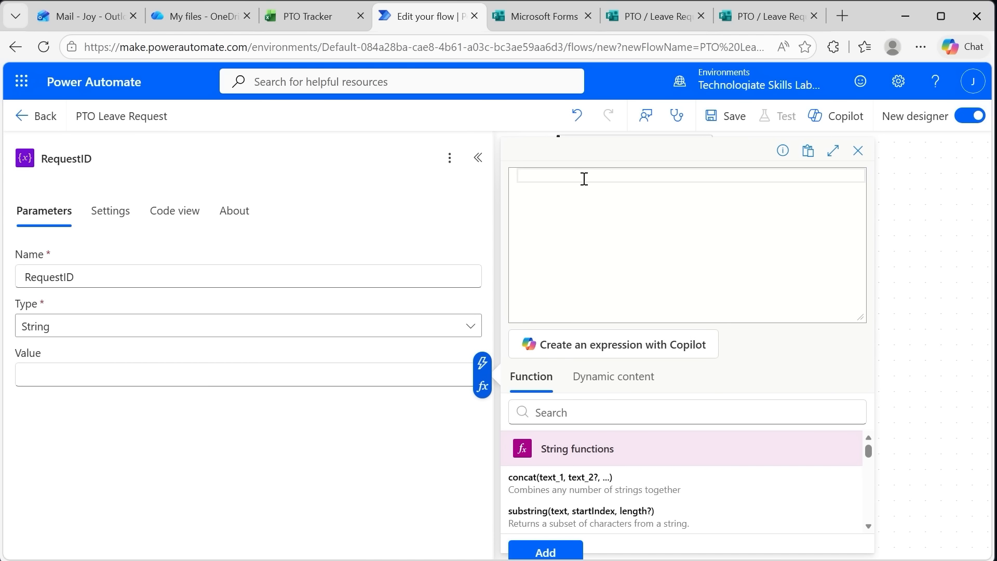
{"action": "type", "text": "g"}
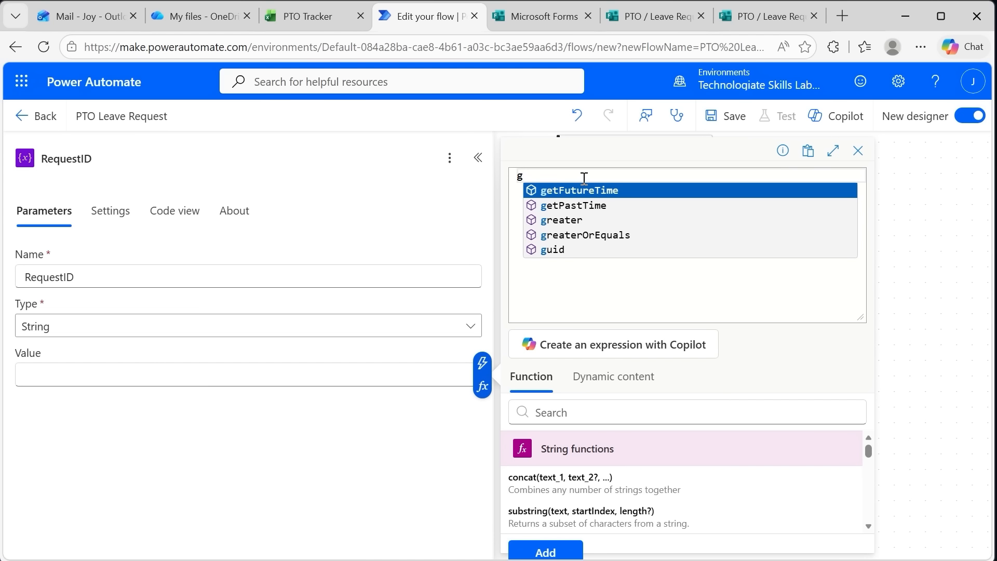
{"action": "type", "text": "uid"}
{"action": "key", "text": "Escape"}
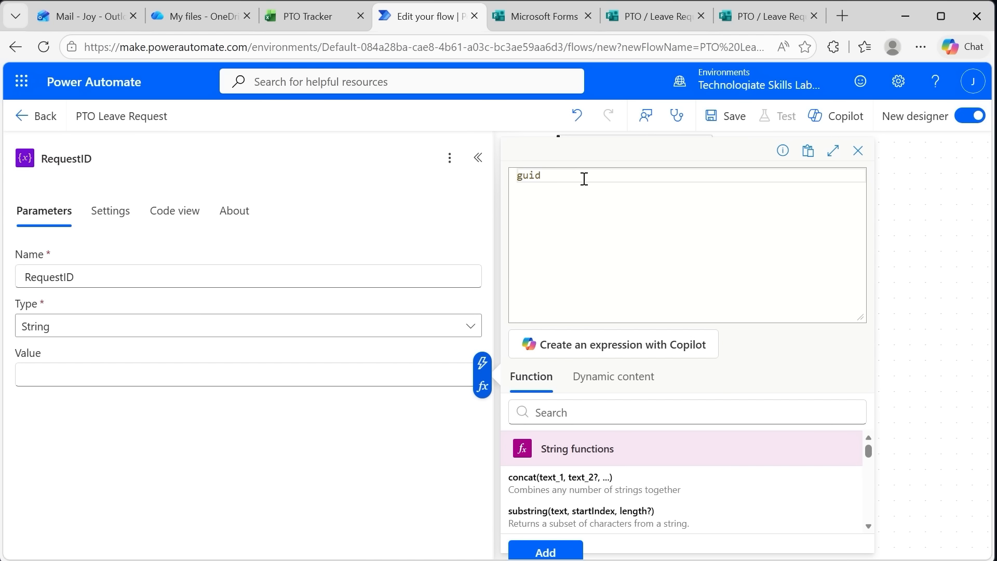
{"action": "type", "text": "()"}
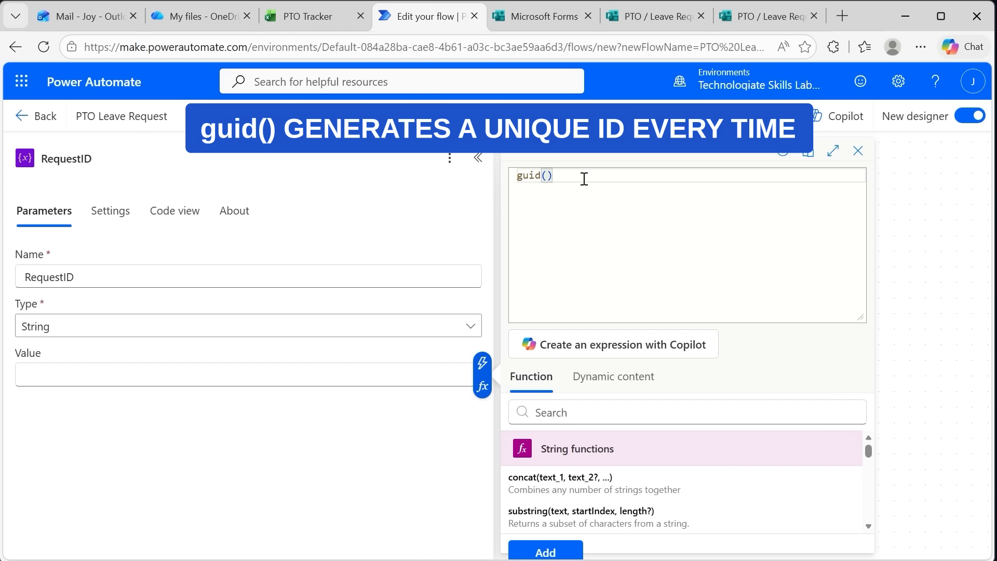
{"action": "scroll", "coordinate": [527, 512], "scroll_direction": "down", "scroll_amount": 3}
{"action": "left_click", "coordinate": [563, 552]}
{"action": "left_click", "coordinate": [563, 543]}
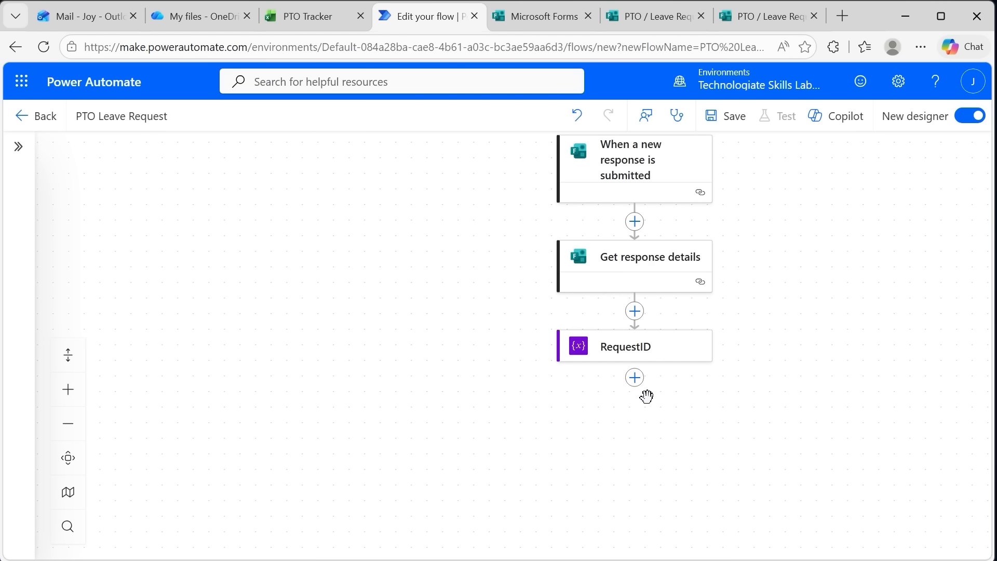
Add an Excel "Add a row into a table" action after RequestID, with location OneDrive for Business and document library OneDrive
{"action": "left_click", "coordinate": [634, 377]}
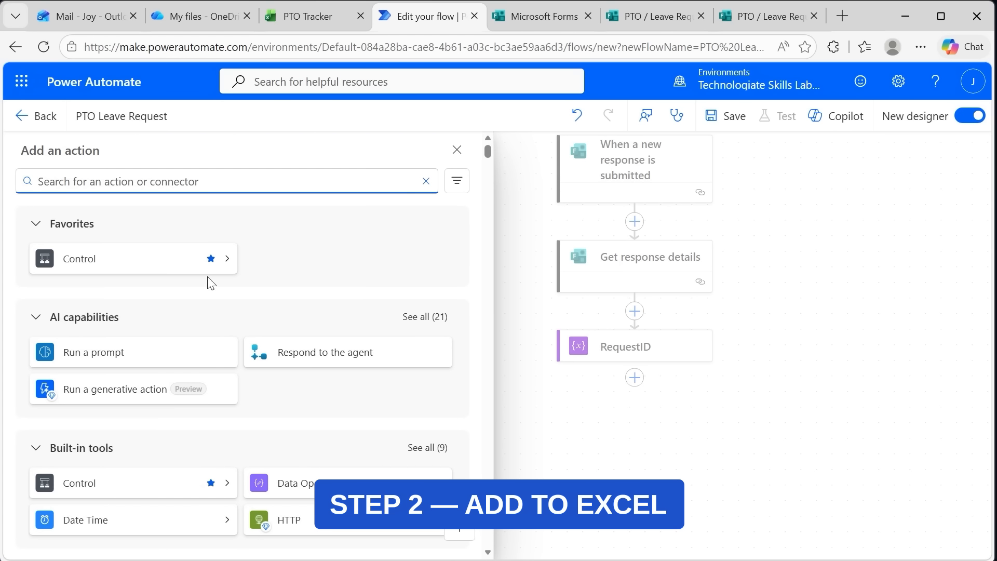
{"action": "type", "text": "add rows"}
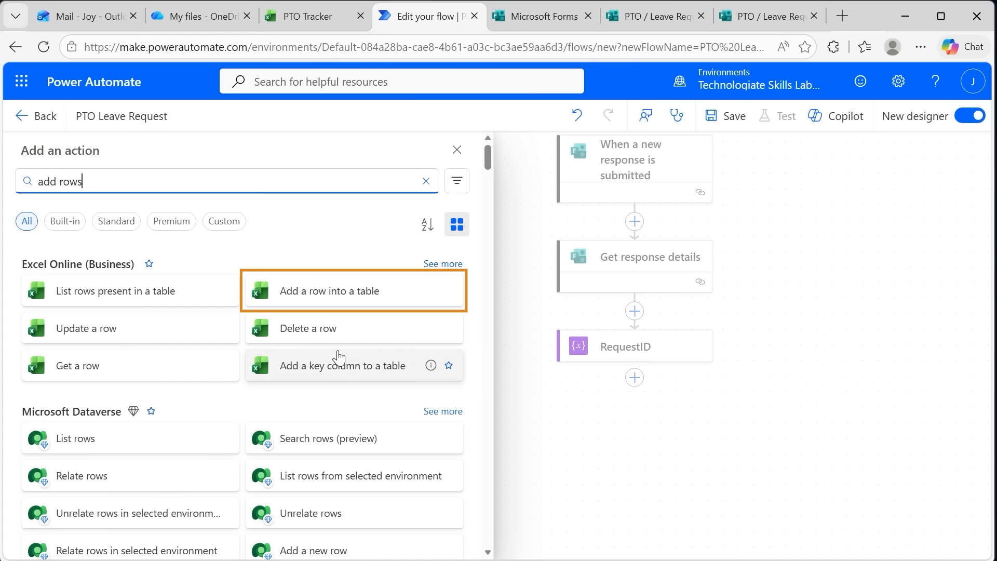
{"action": "left_click", "coordinate": [331, 294]}
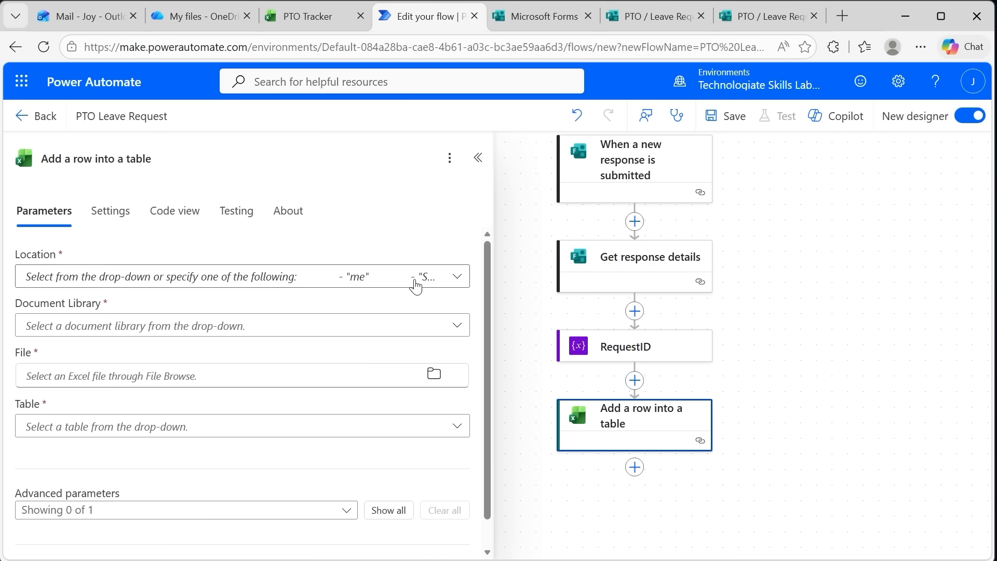
{"action": "left_click", "coordinate": [457, 277]}
{"action": "left_click", "coordinate": [217, 308]}
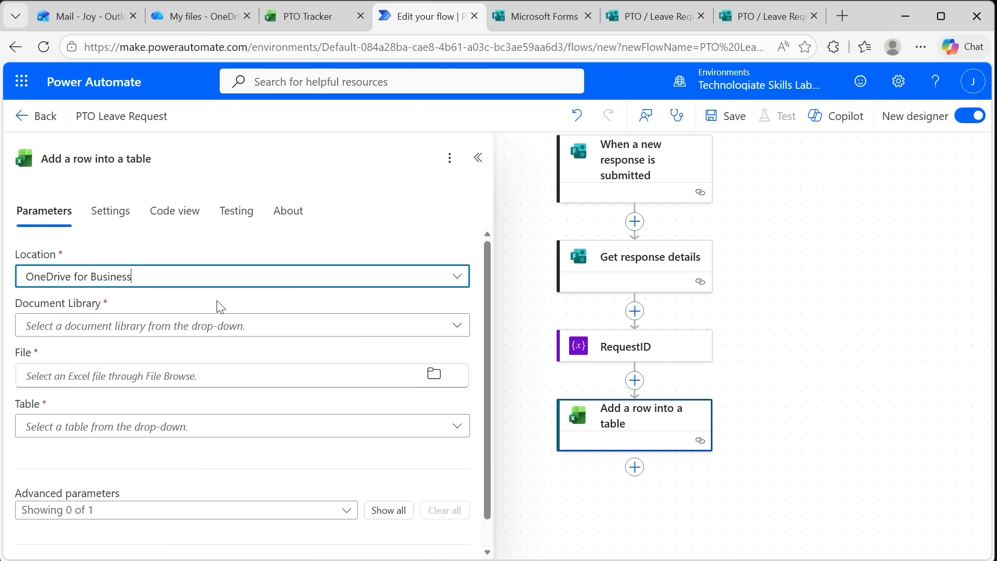
{"action": "left_click", "coordinate": [443, 332]}
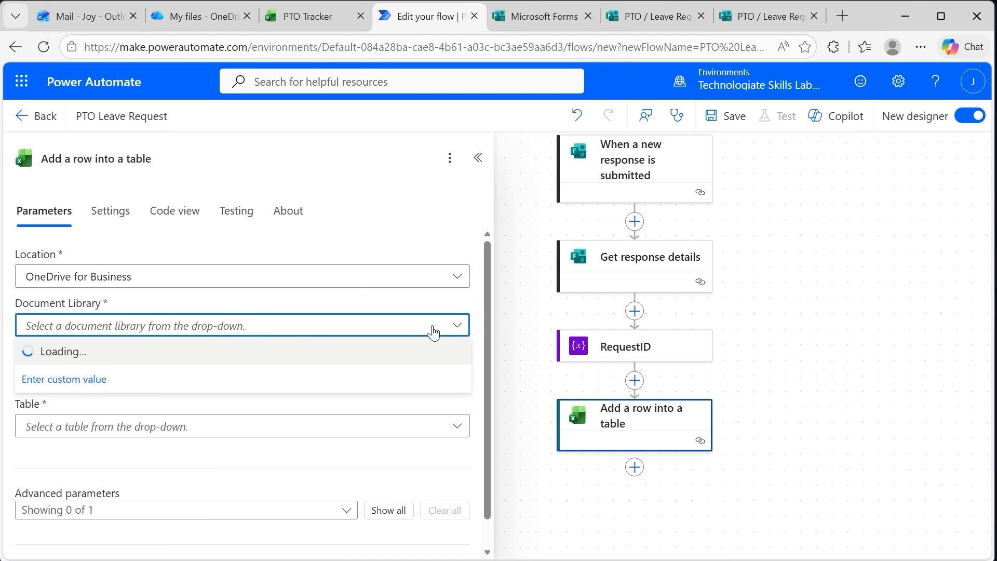
{"action": "left_click", "coordinate": [113, 359]}
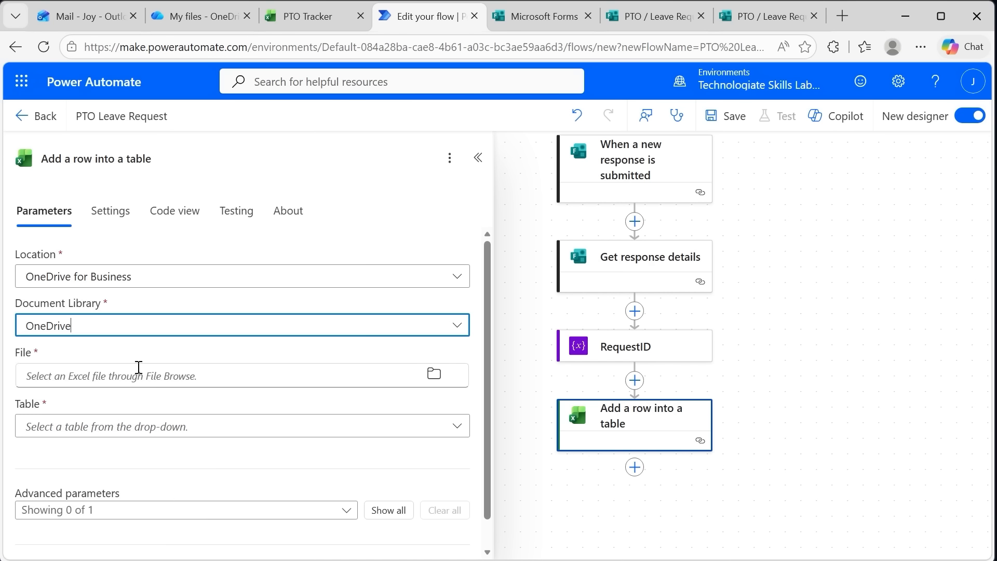
Choose PTO Tracker.xlsx as the file and Table1 as the table for the new row
{"action": "left_click", "coordinate": [437, 381]}
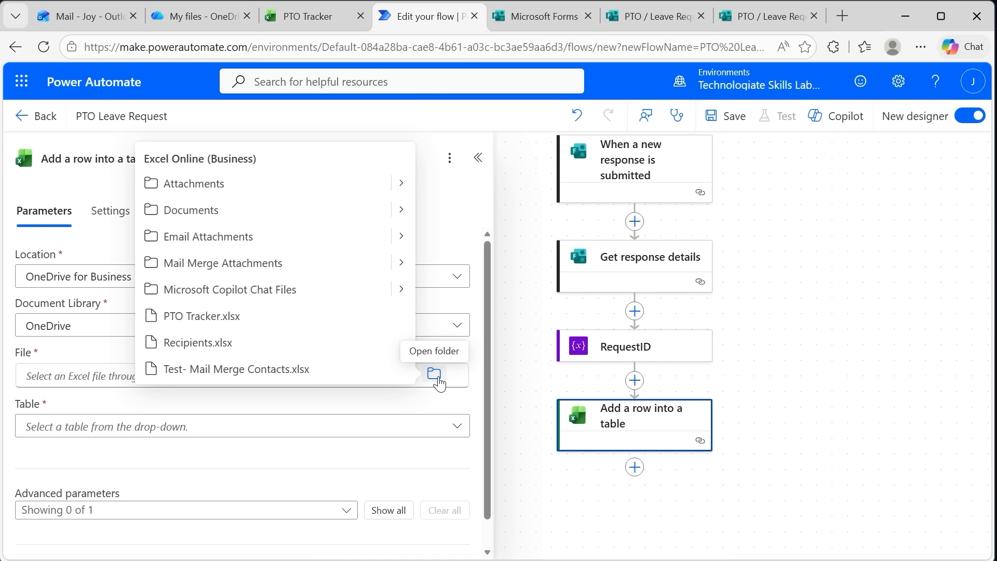
{"action": "left_click", "coordinate": [239, 326]}
{"action": "scroll", "coordinate": [312, 345], "scroll_direction": "down", "scroll_amount": 1}
{"action": "left_click", "coordinate": [278, 397]}
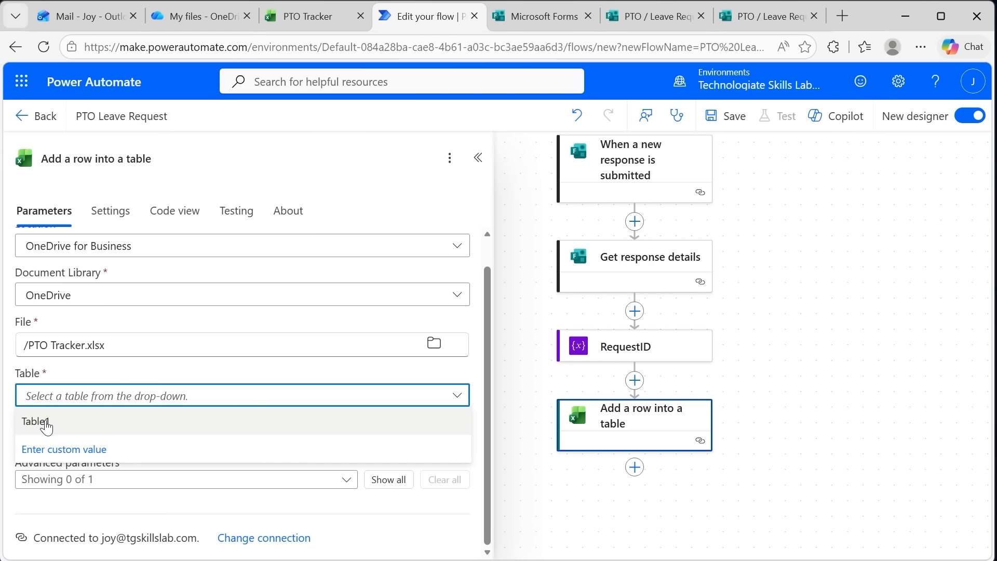
{"action": "left_click", "coordinate": [39, 422]}
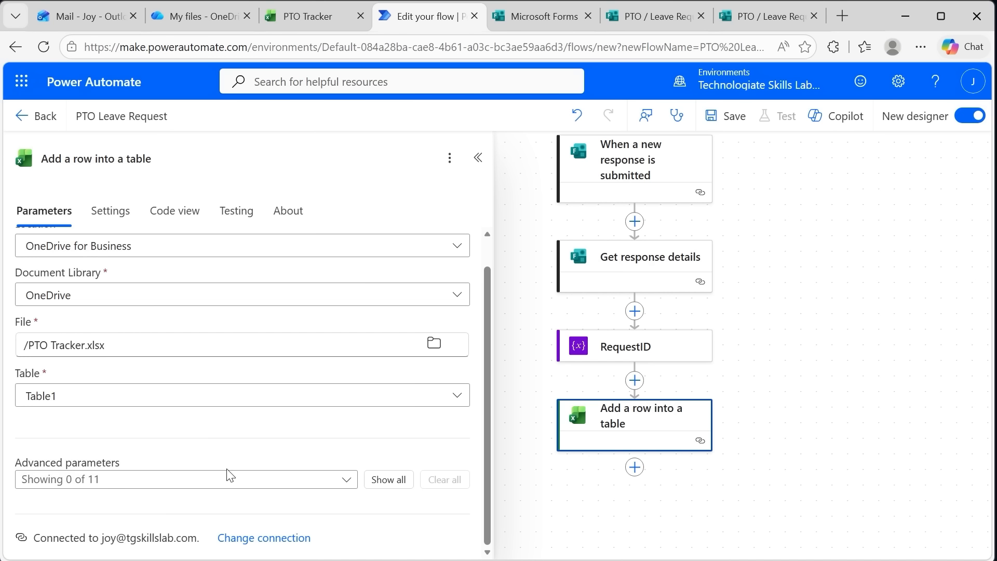
Show the advanced parameters DateTime Format and every table column from Request ID through Status, leaving out Approver Comments
{"action": "left_click", "coordinate": [227, 478]}
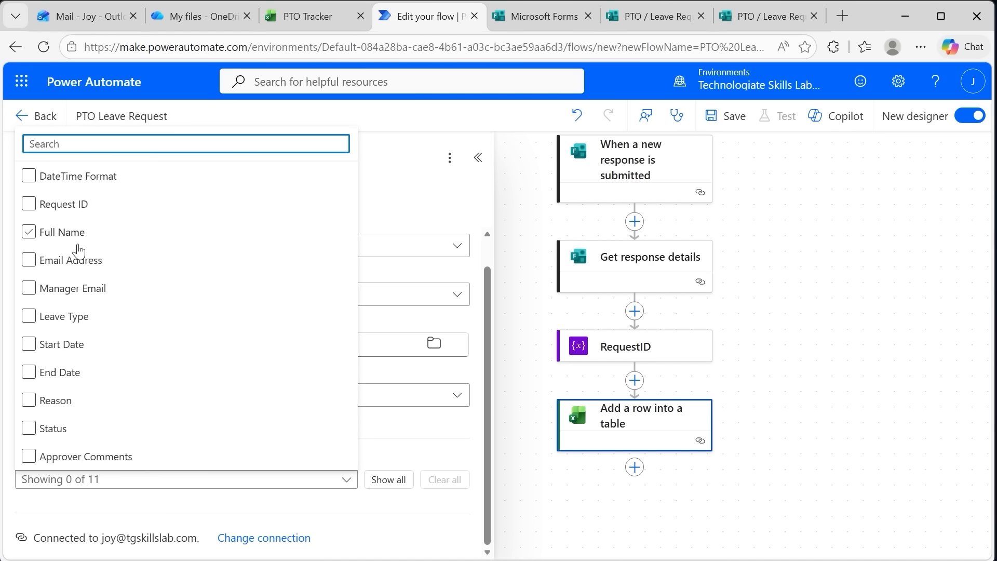
{"action": "left_click", "coordinate": [28, 204]}
{"action": "left_click", "coordinate": [29, 231]}
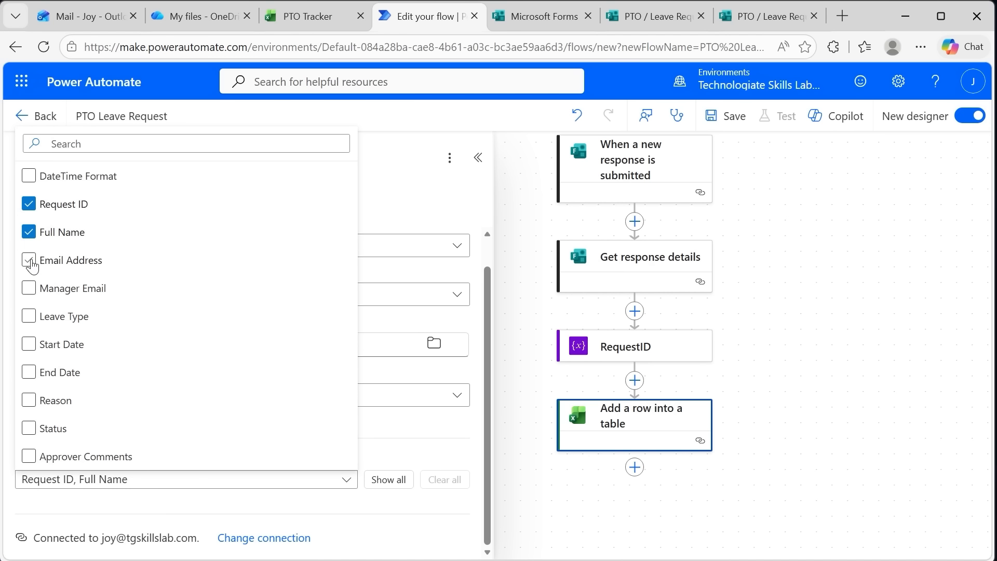
{"action": "left_click", "coordinate": [29, 260]}
{"action": "left_click", "coordinate": [28, 288]}
{"action": "left_click", "coordinate": [29, 316]}
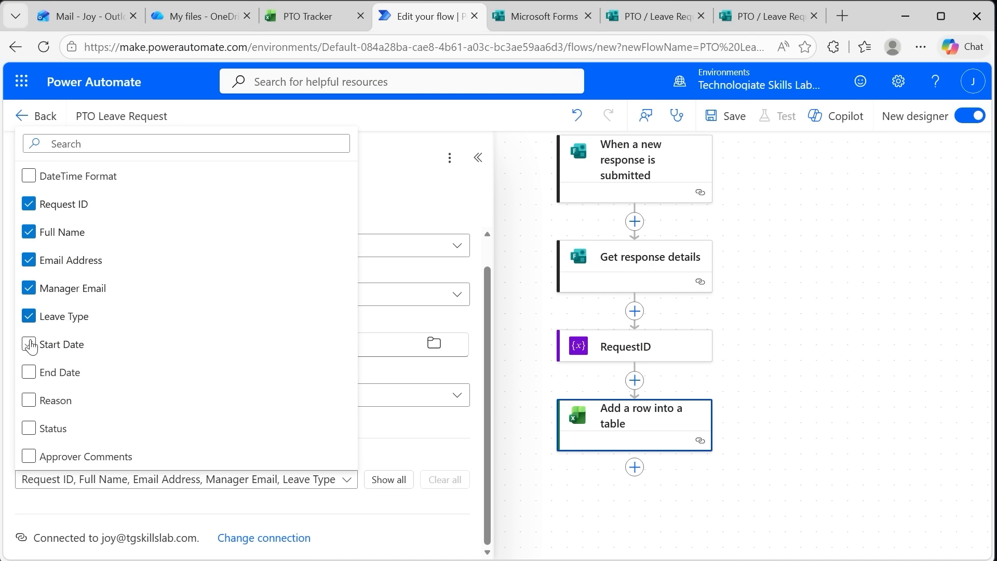
{"action": "left_click", "coordinate": [28, 344]}
{"action": "left_click", "coordinate": [29, 372]}
{"action": "left_click", "coordinate": [29, 400]}
{"action": "left_click", "coordinate": [29, 428]}
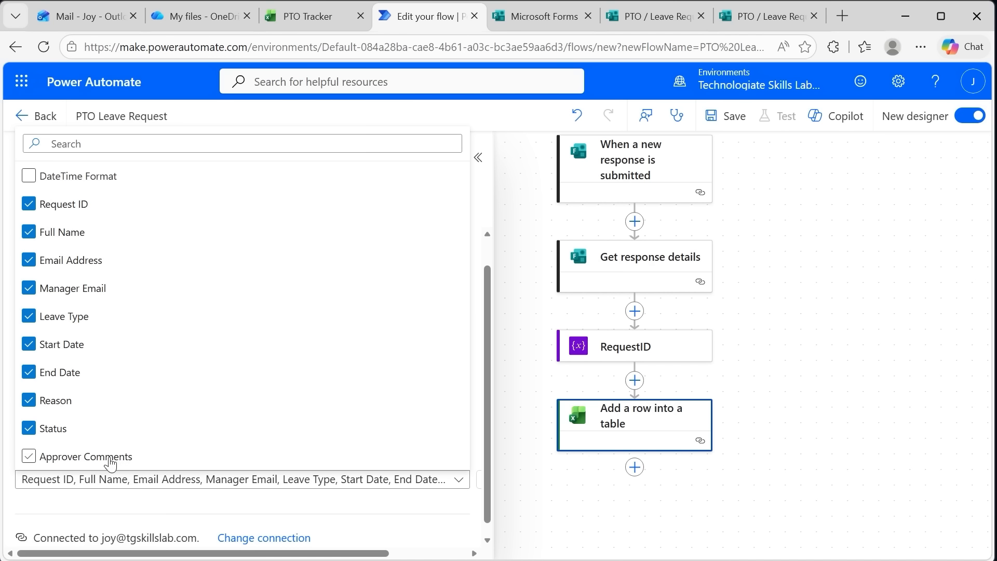
{"action": "left_click", "coordinate": [29, 176]}
{"action": "left_click", "coordinate": [459, 480]}
Set the row action's DateTime Format to ISO 8601 and fill Request ID with the RequestID variable
{"action": "scroll", "coordinate": [229, 416], "scroll_direction": "down", "scroll_amount": 2}
{"action": "left_click", "coordinate": [229, 383]}
{"action": "left_click", "coordinate": [156, 432]}
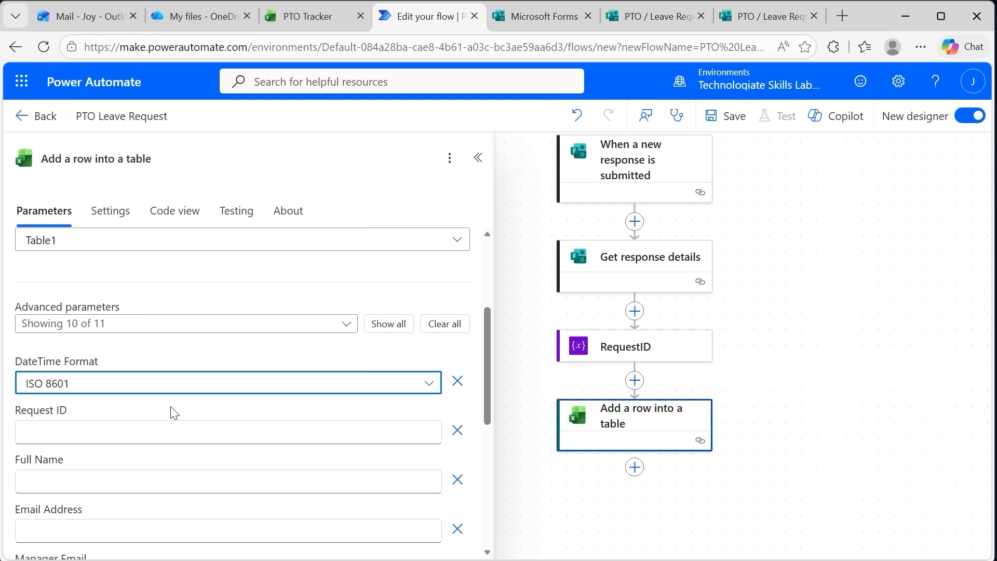
{"action": "left_click", "coordinate": [206, 437]}
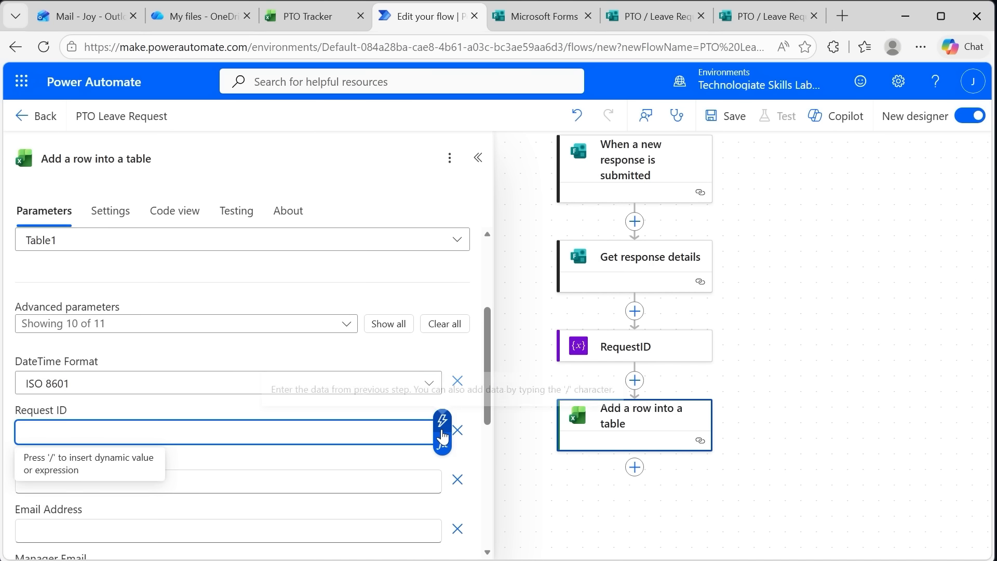
{"action": "left_click", "coordinate": [442, 420]}
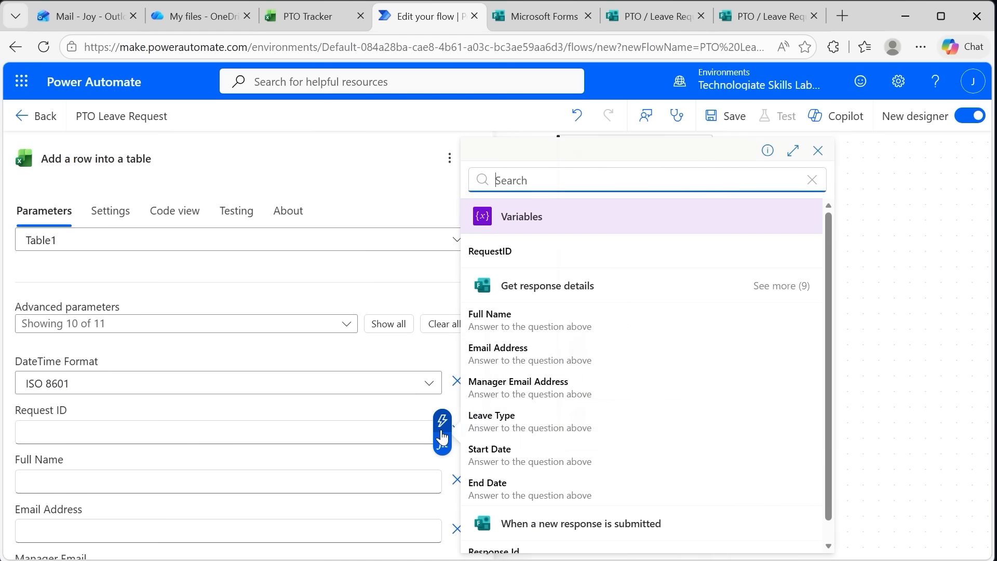
{"action": "left_click", "coordinate": [519, 256]}
Open the Full Name value of the new table row for entry
{"action": "left_click", "coordinate": [252, 476]}
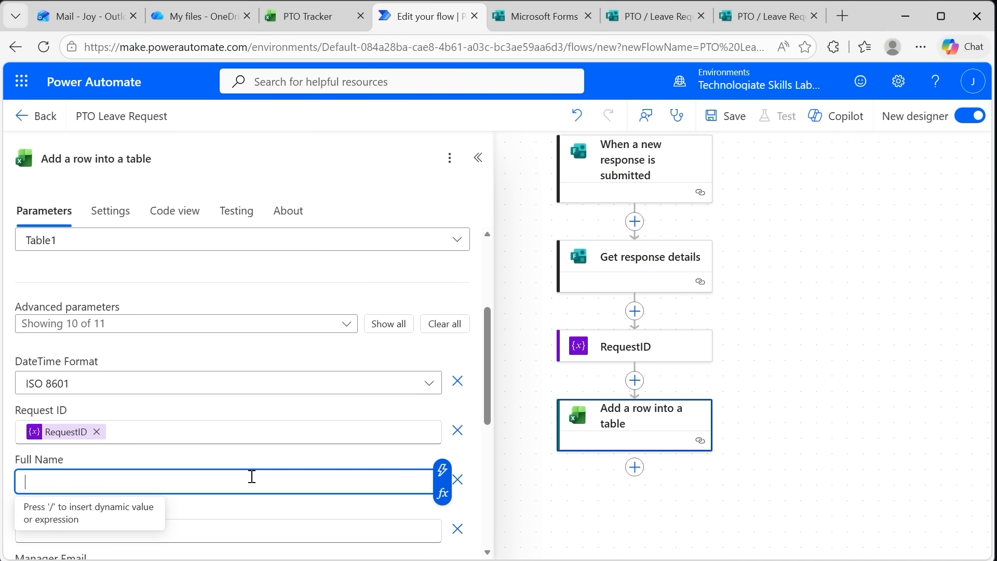